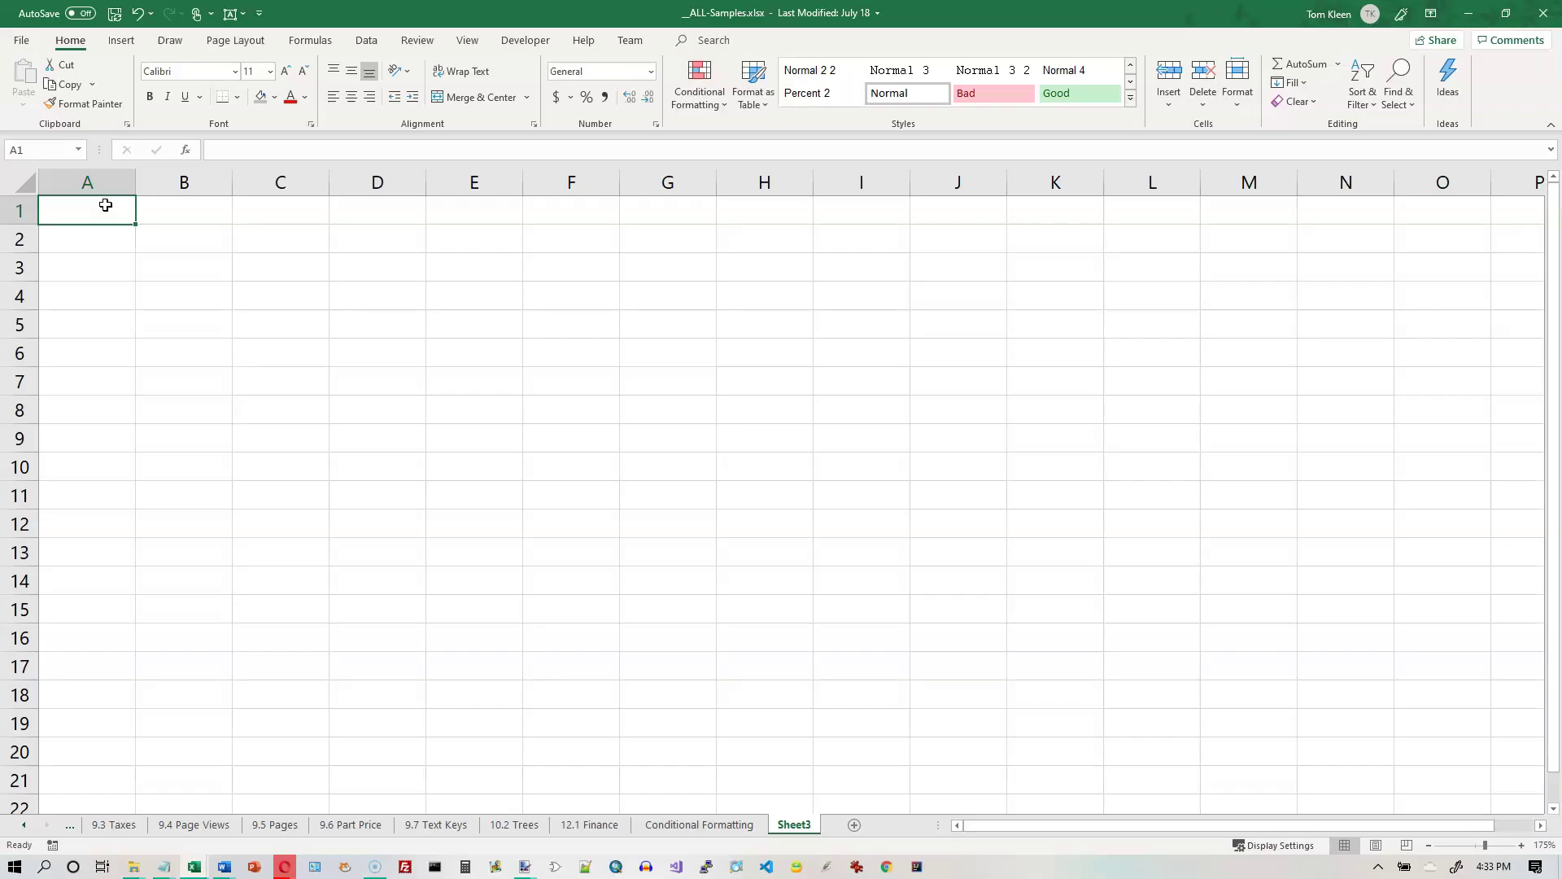
Step: Enter the start date in A1, correcting the mistyped 1/2/20 to 1/1/2020
{"action": "type", "text": "1/2/20"}
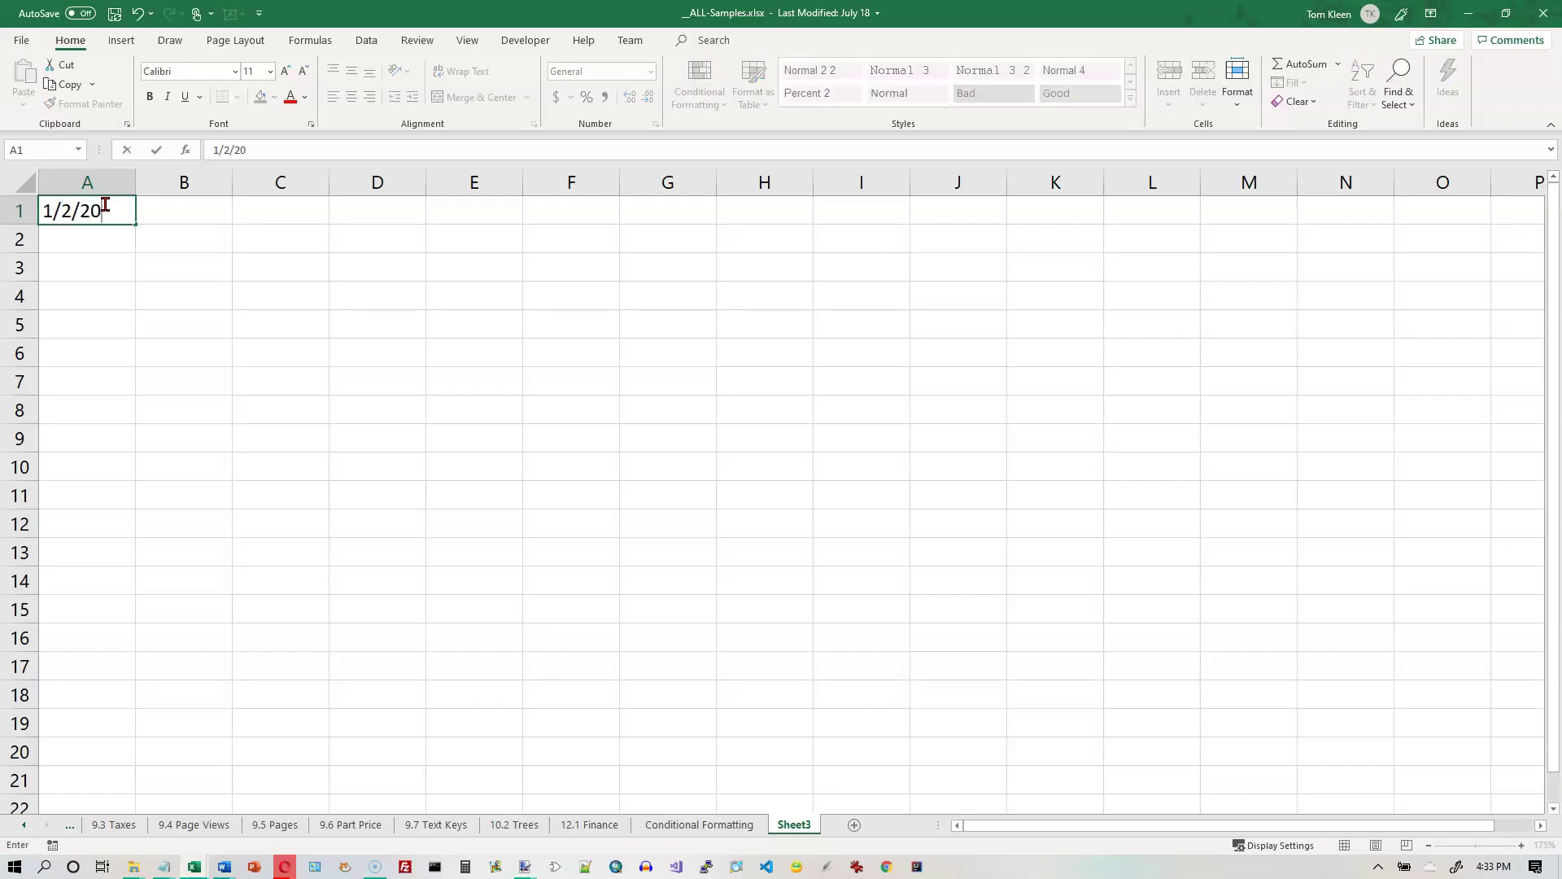
{"action": "key", "text": "ctrl+Return"}
{"action": "key", "text": "Return"}
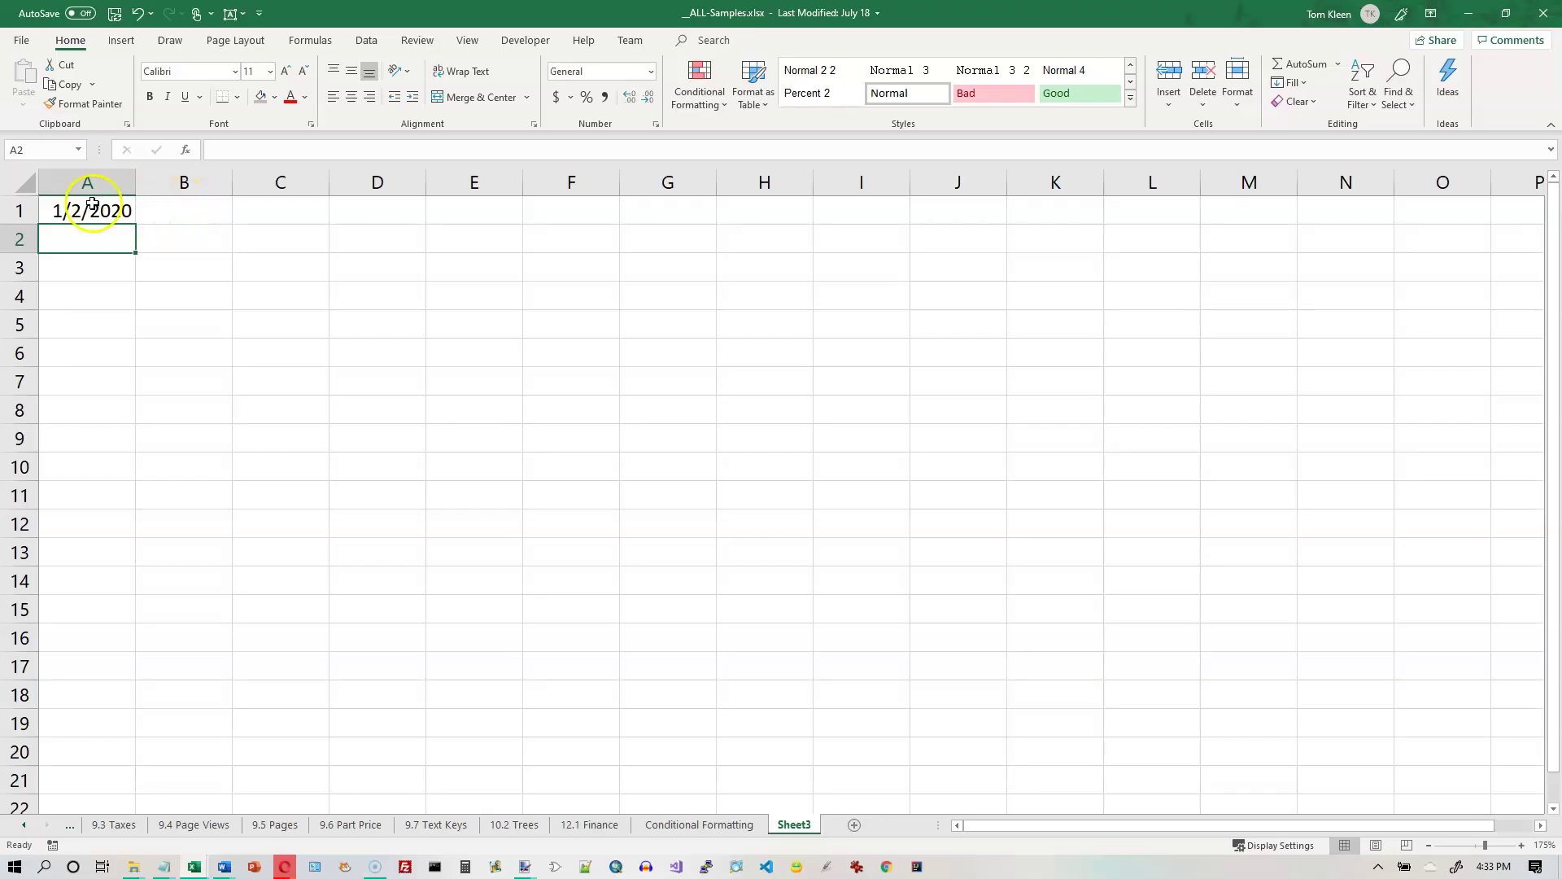
{"action": "double_click", "coordinate": [87, 210]}
{"action": "key", "text": "BackSpace"}
{"action": "type", "text": "1"}
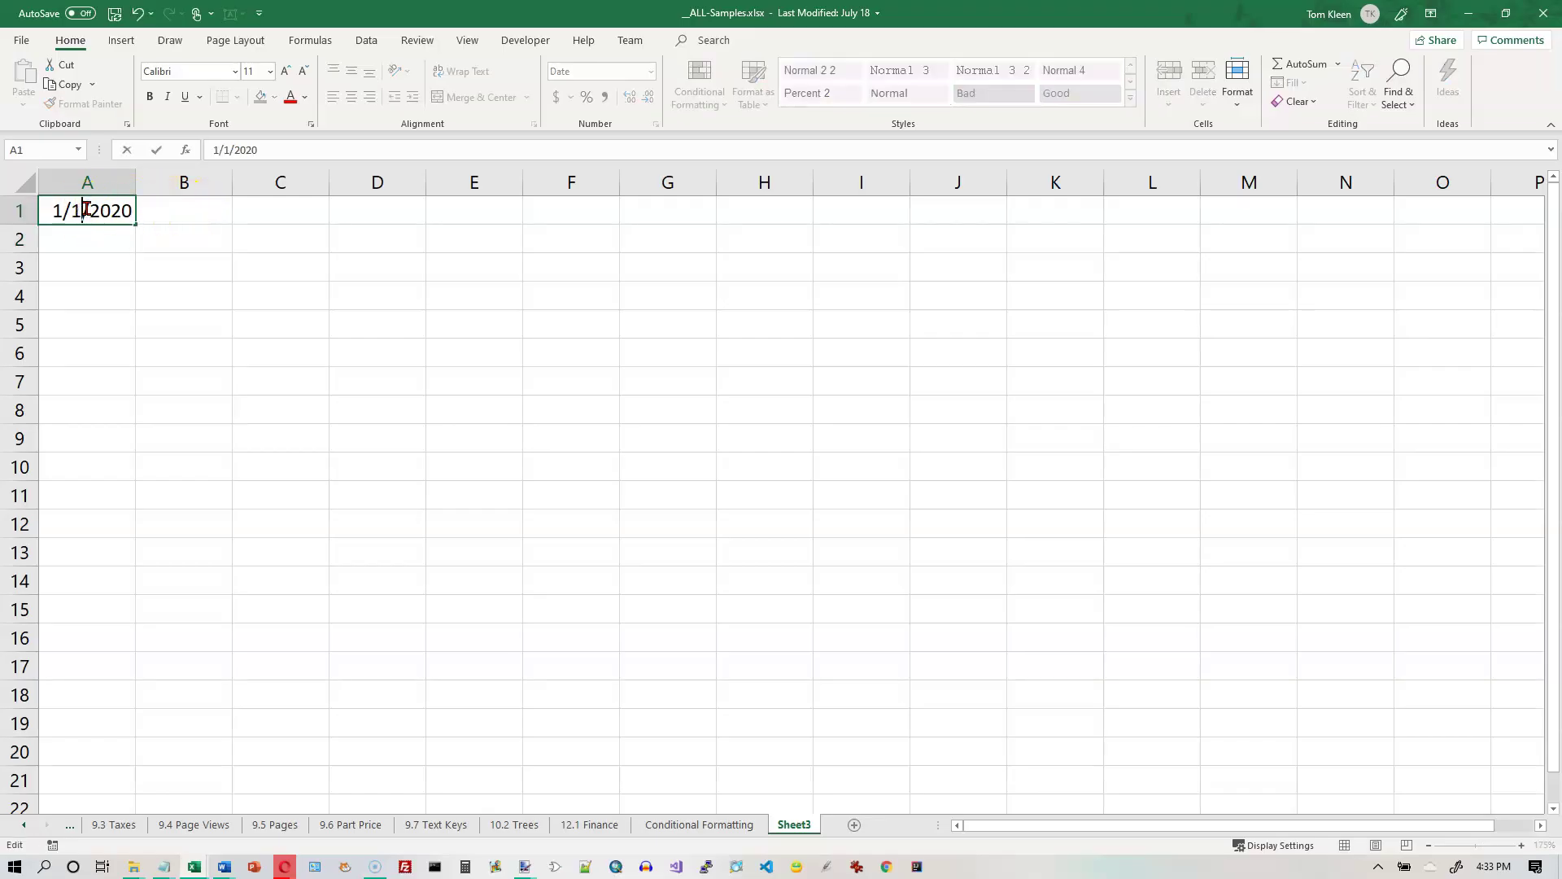
{"action": "key", "text": "Return"}
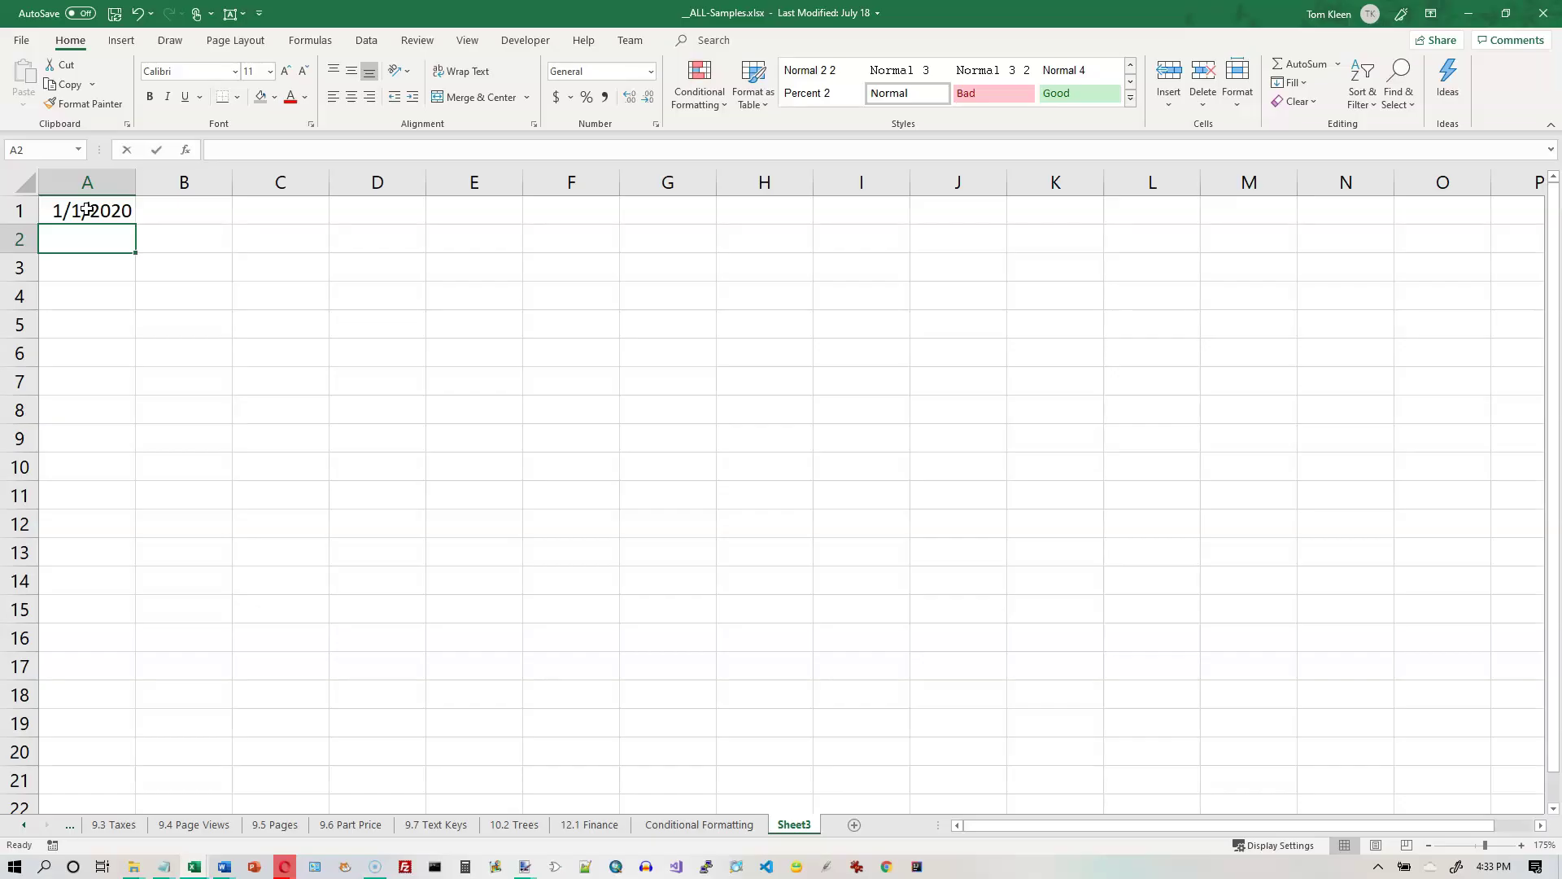
Step: Enter the end date 1/1/2021 in A2 and review both dates
{"action": "type", "text": "1/1/202"}
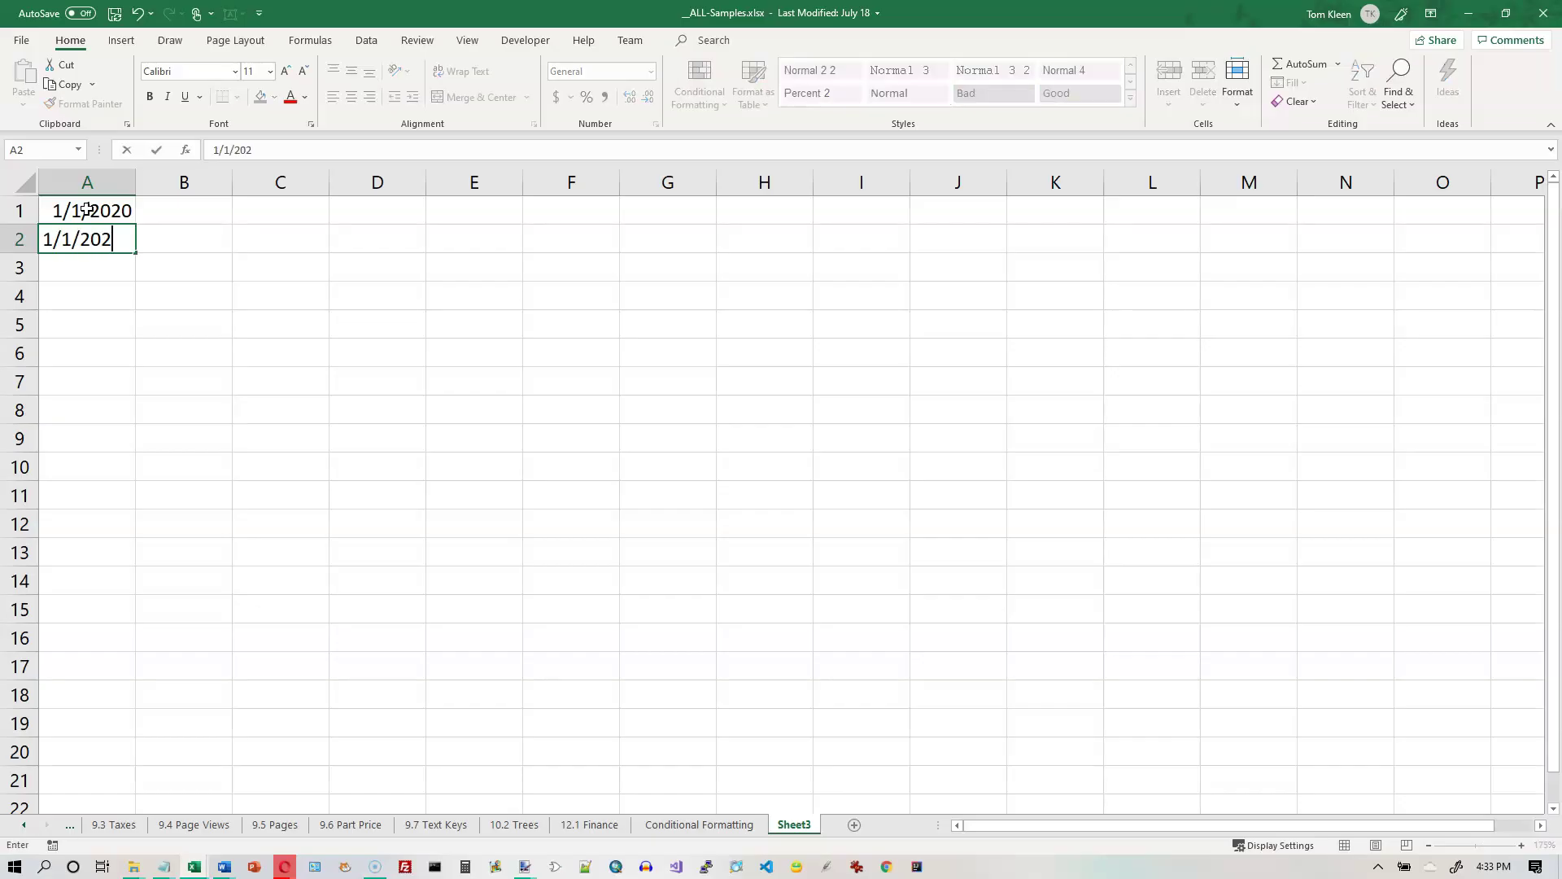
{"action": "type", "text": "1"}
{"action": "key", "text": "Return"}
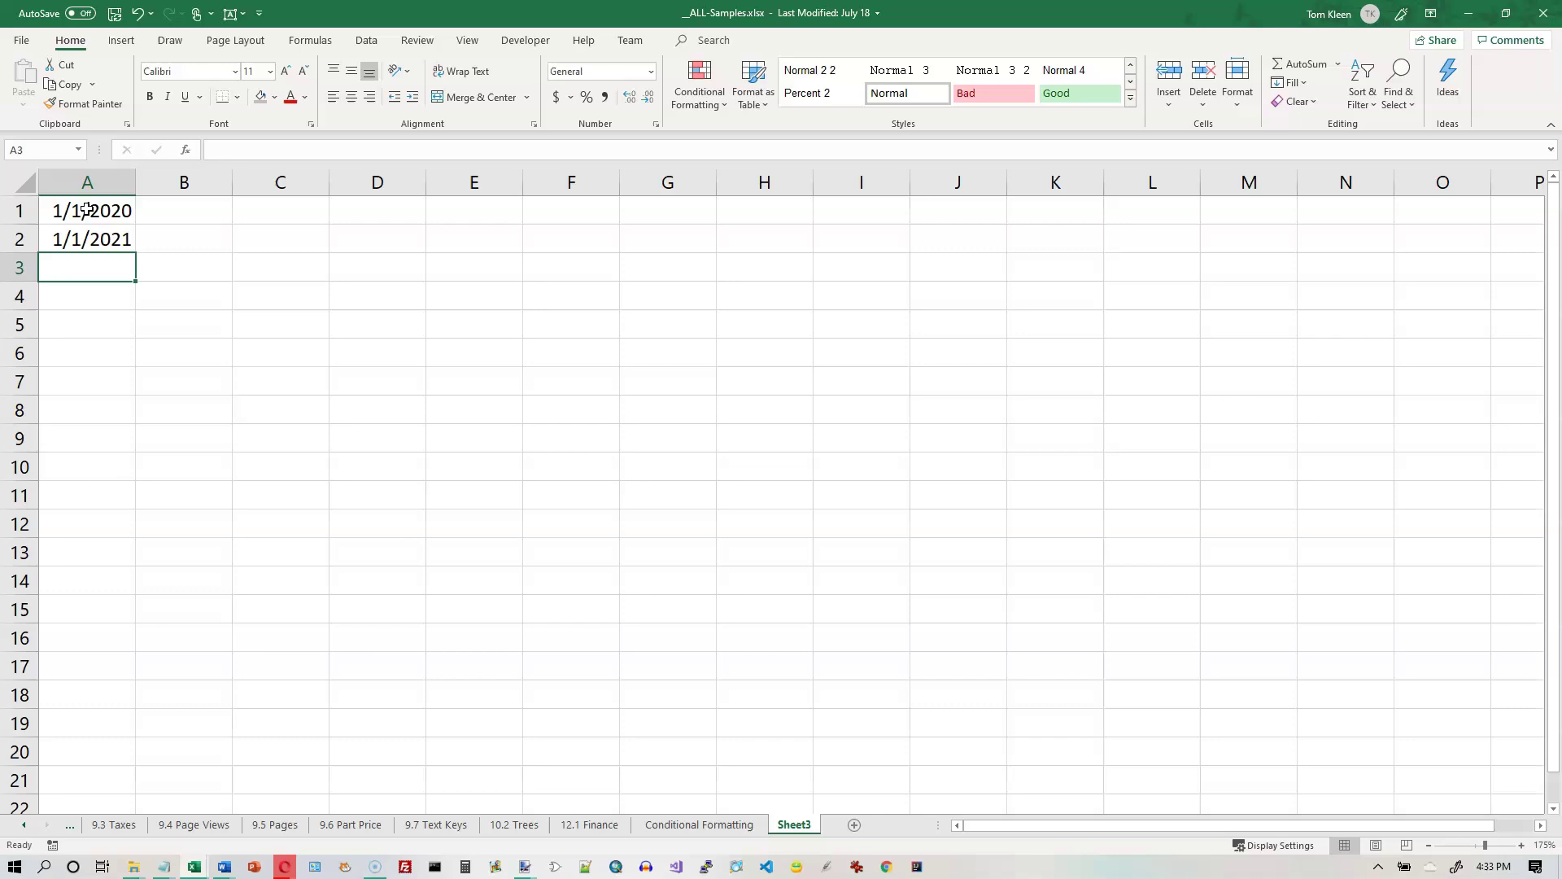
{"action": "left_click", "coordinate": [115, 210]}
{"action": "left_click", "coordinate": [109, 239]}
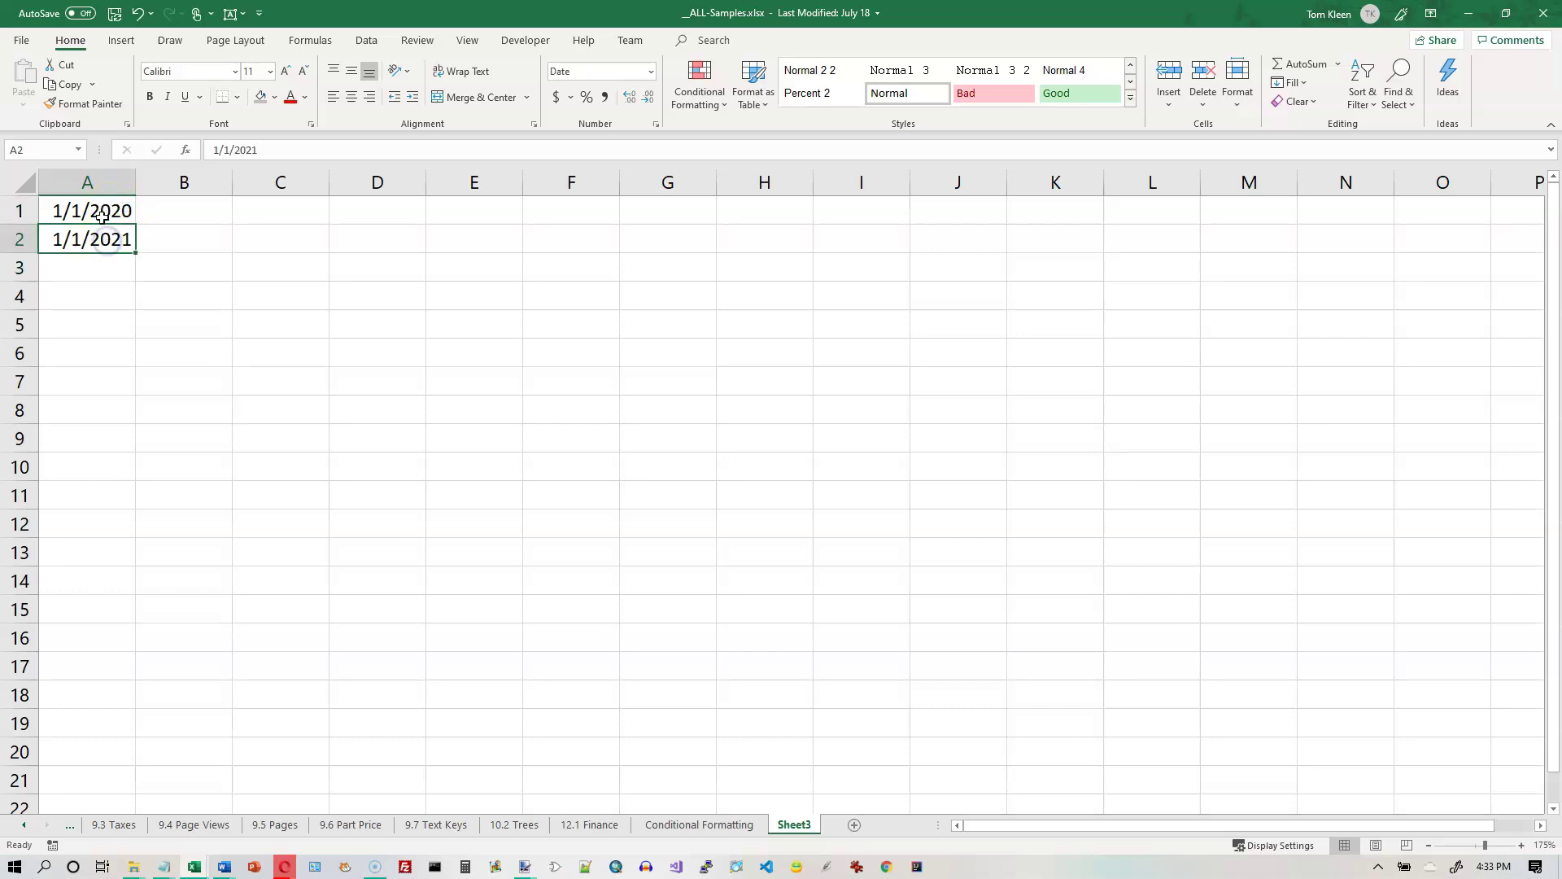
{"action": "left_click", "coordinate": [102, 213]}
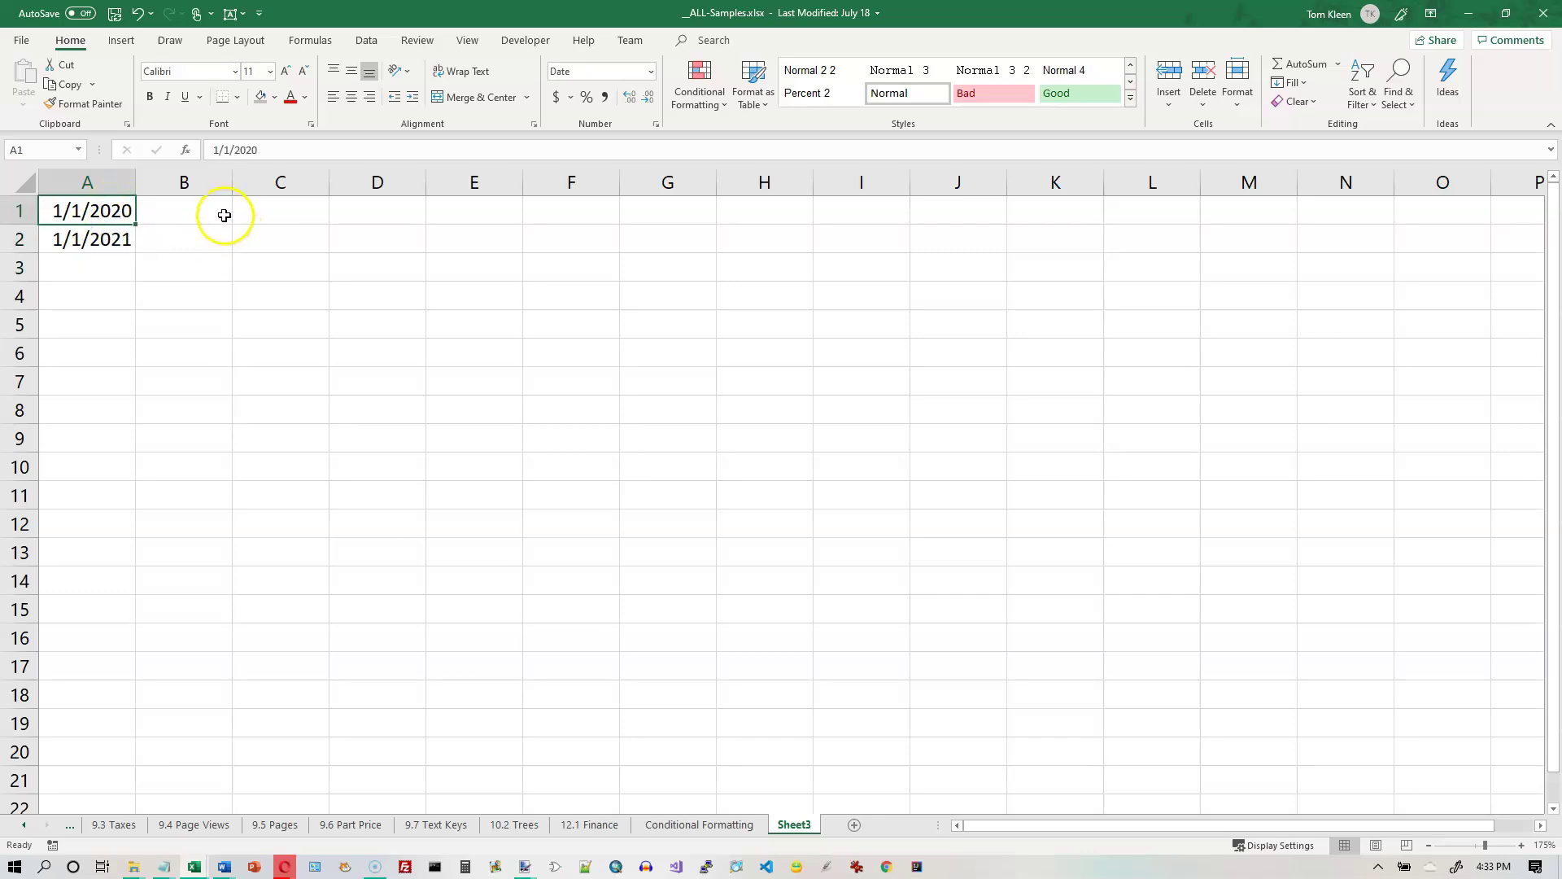
Step: Select C1, browse the Date & Time functions and Insert Function dialog without inserting anything
{"action": "left_click", "coordinate": [225, 214]}
{"action": "left_click", "coordinate": [293, 208]}
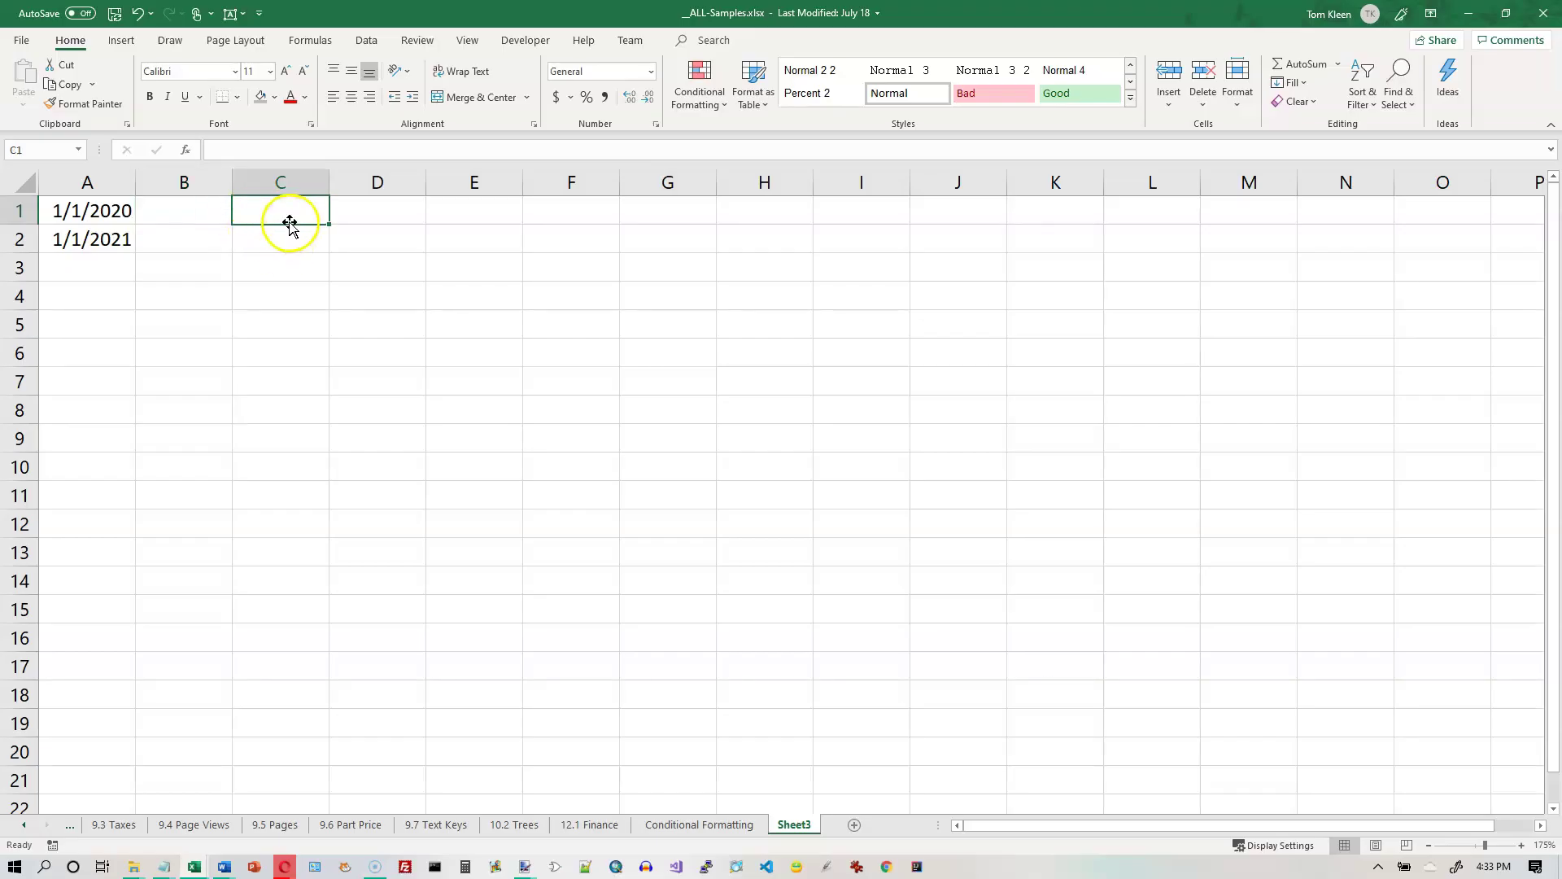
{"action": "left_click", "coordinate": [312, 40]}
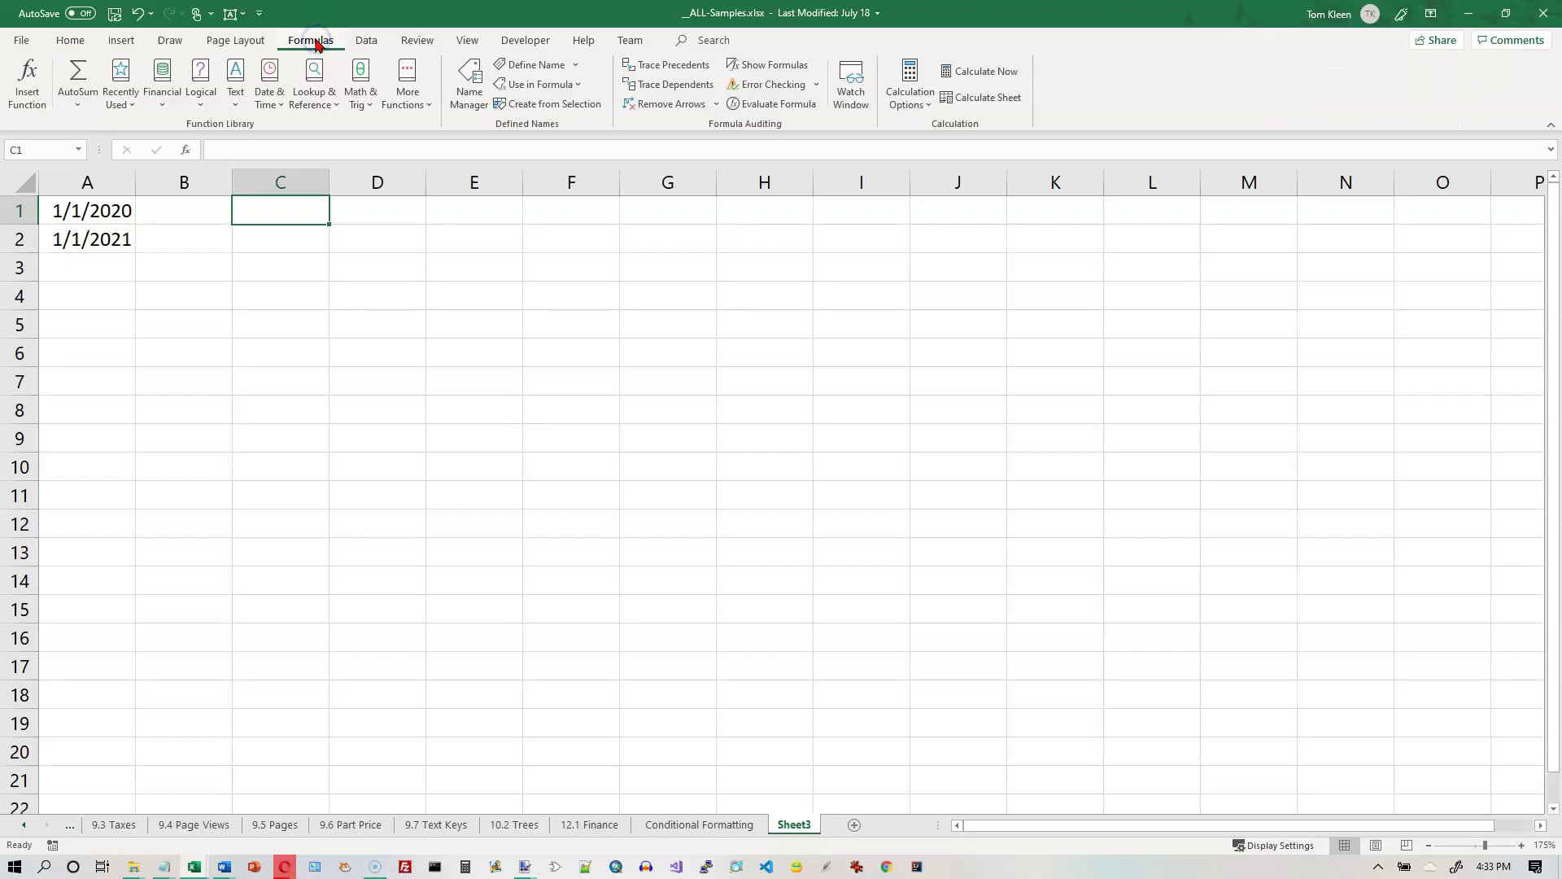
{"action": "left_click", "coordinate": [279, 106]}
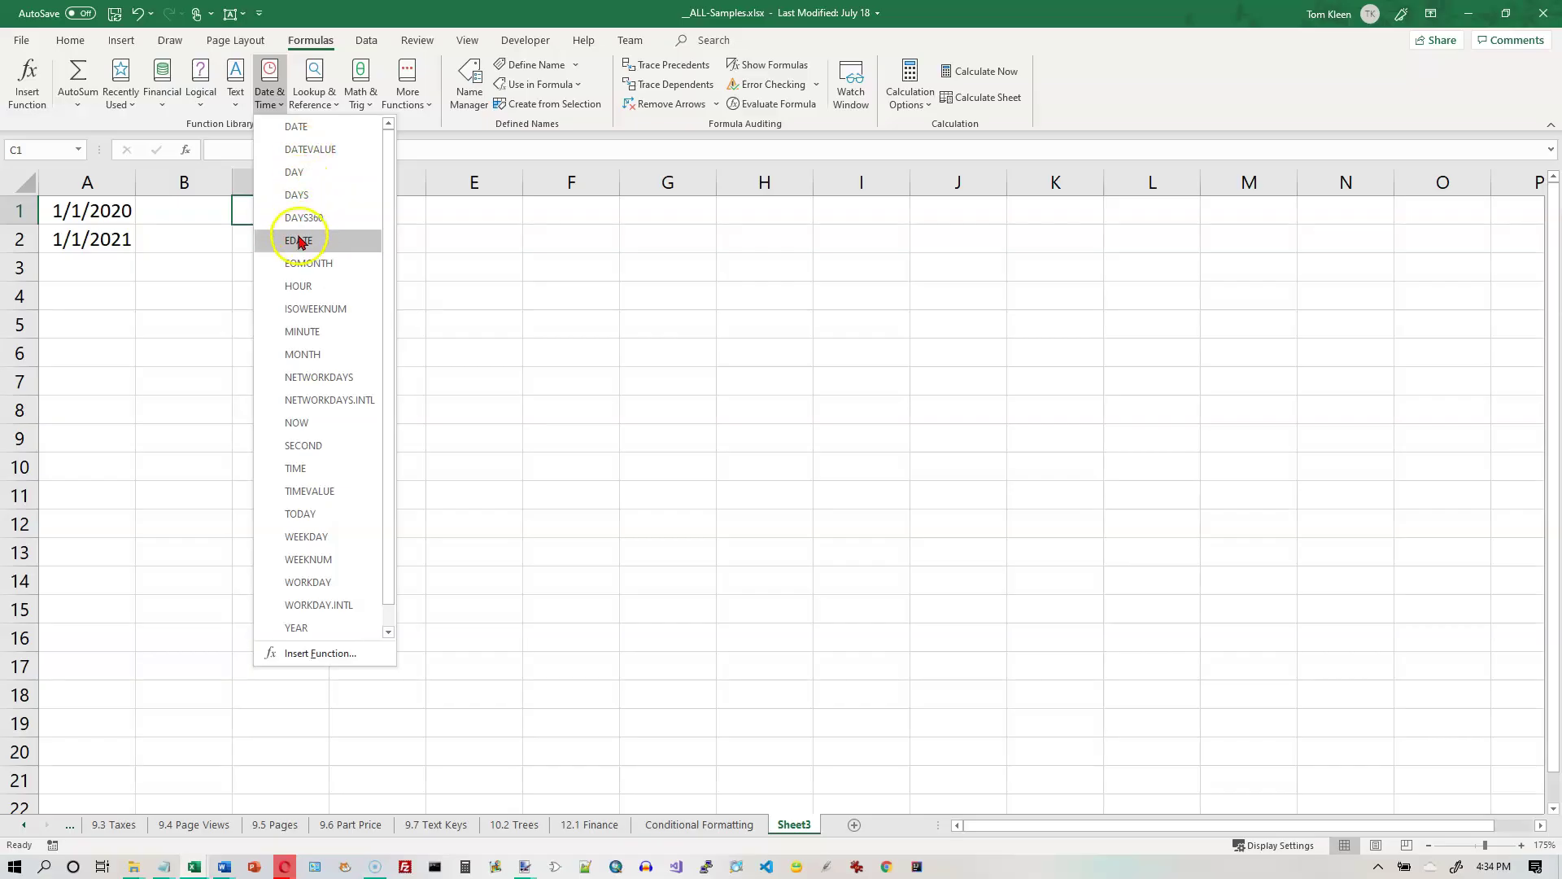
{"action": "left_click", "coordinate": [229, 144]}
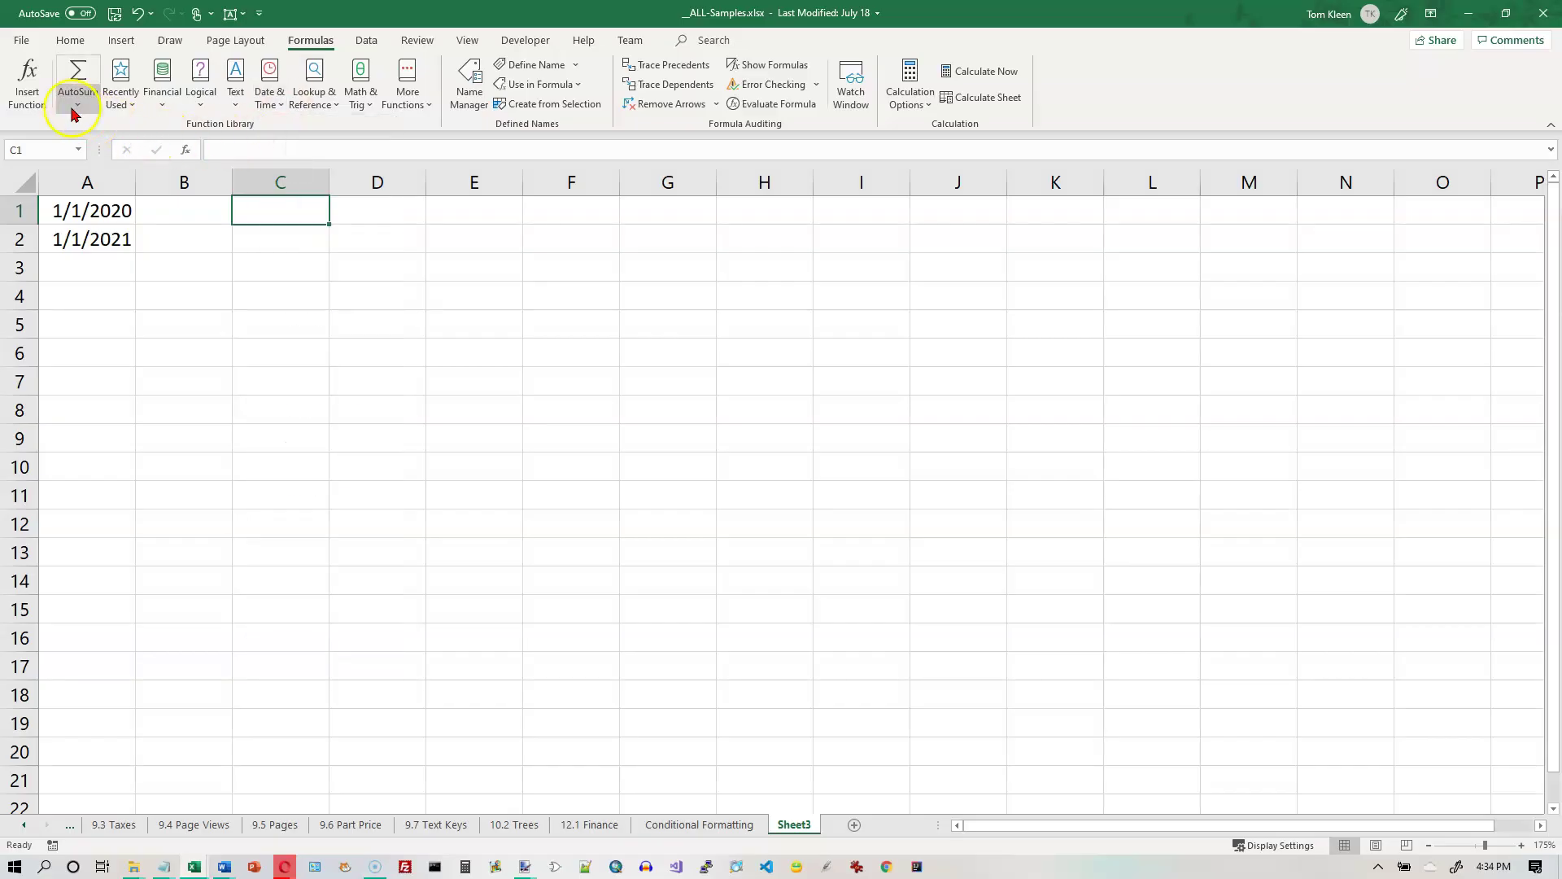
{"action": "left_click", "coordinate": [27, 82]}
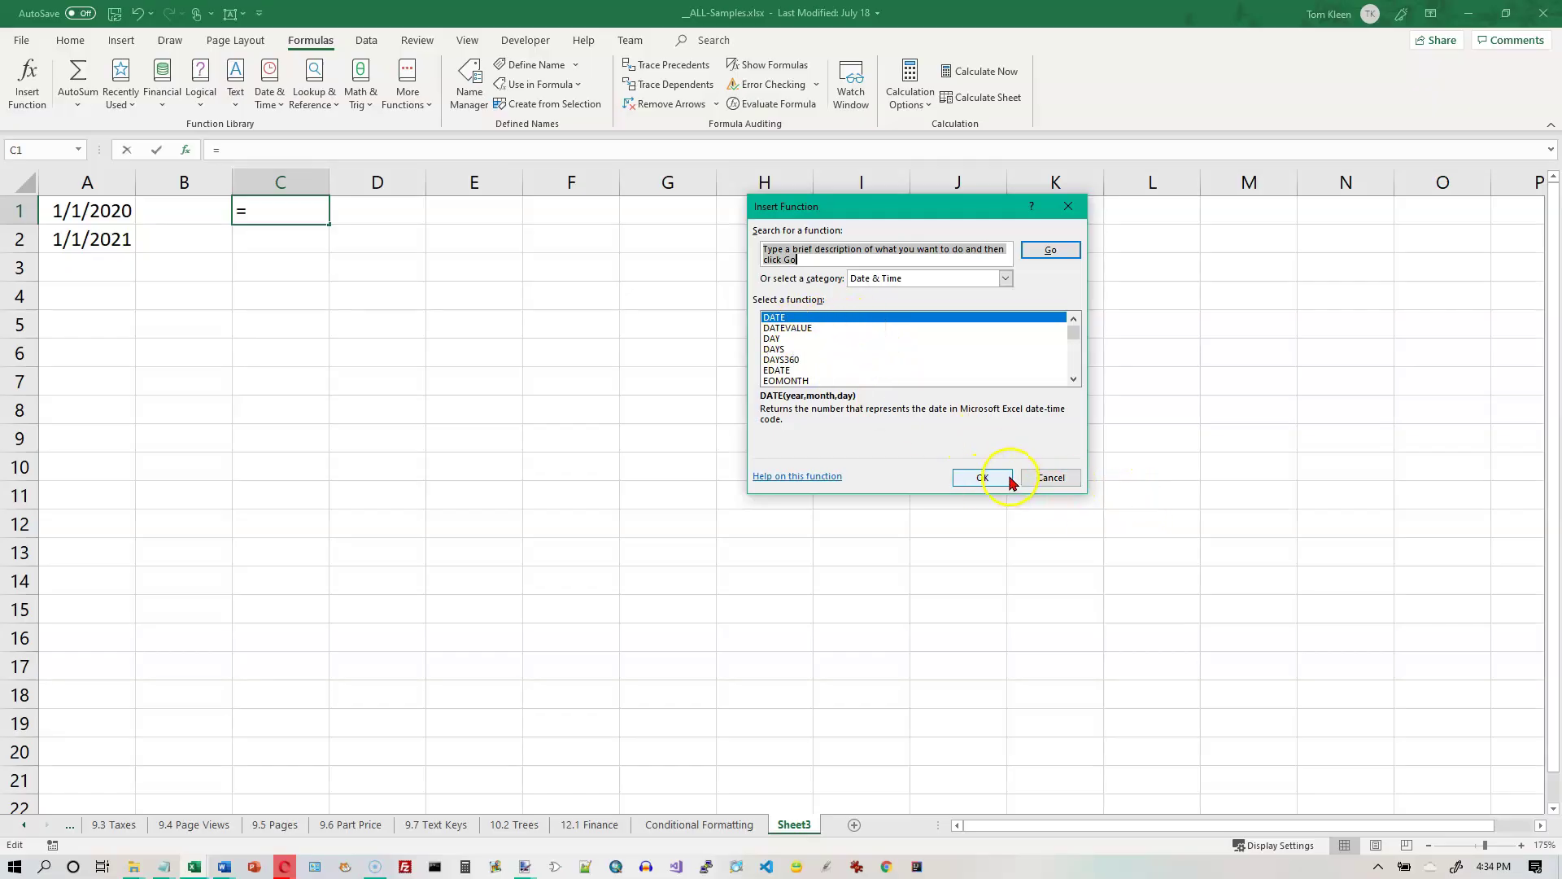
{"action": "left_click", "coordinate": [1050, 478]}
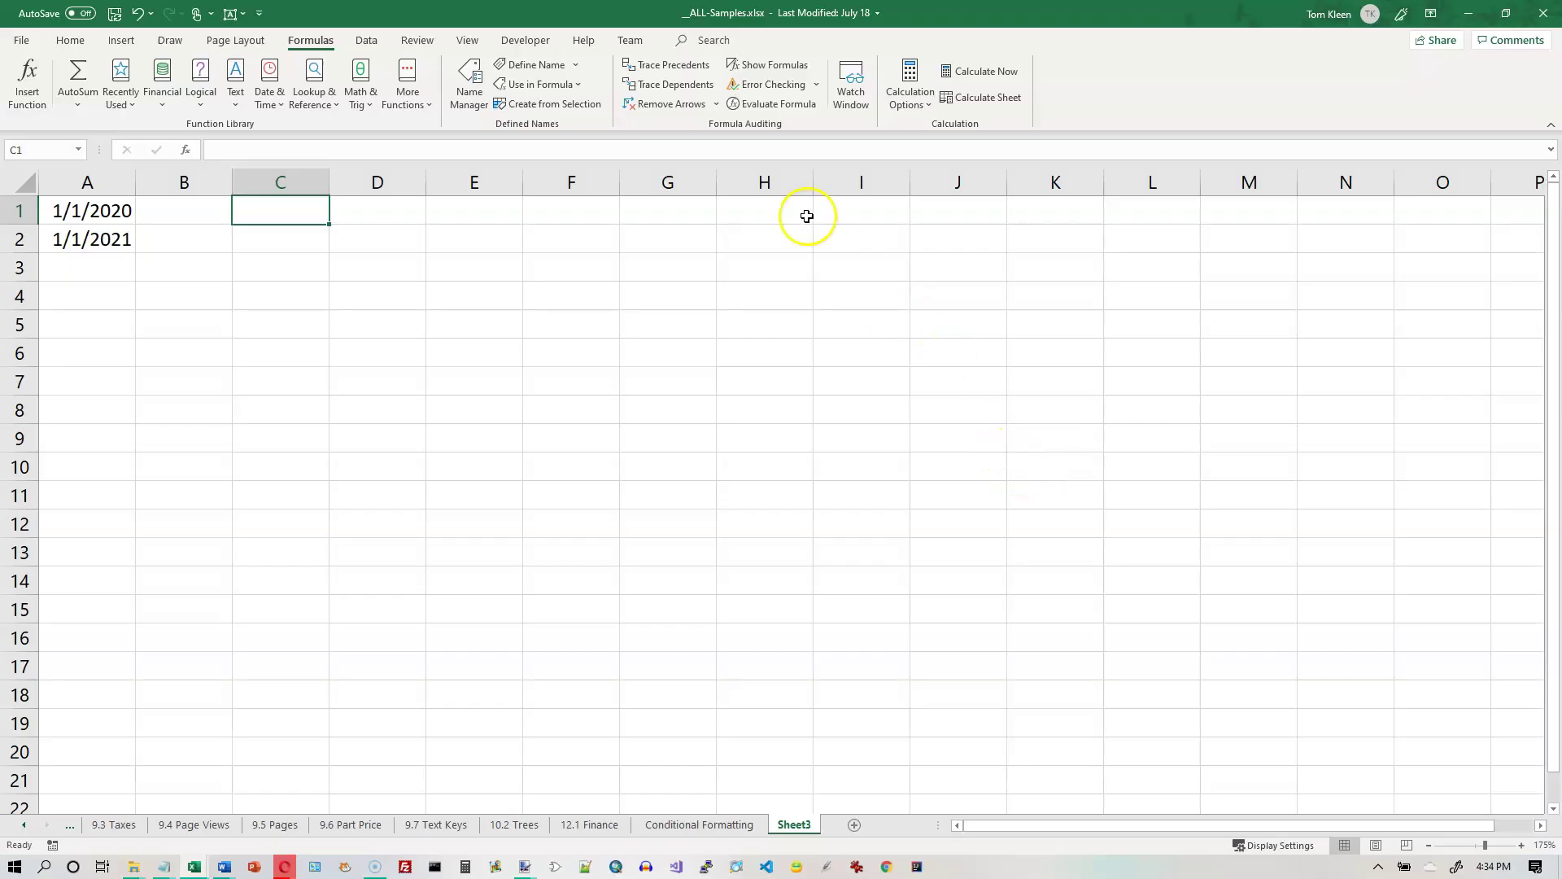
Step: Search help for 'datedif' and open the DATEDIF function article
{"action": "left_click", "coordinate": [721, 41]}
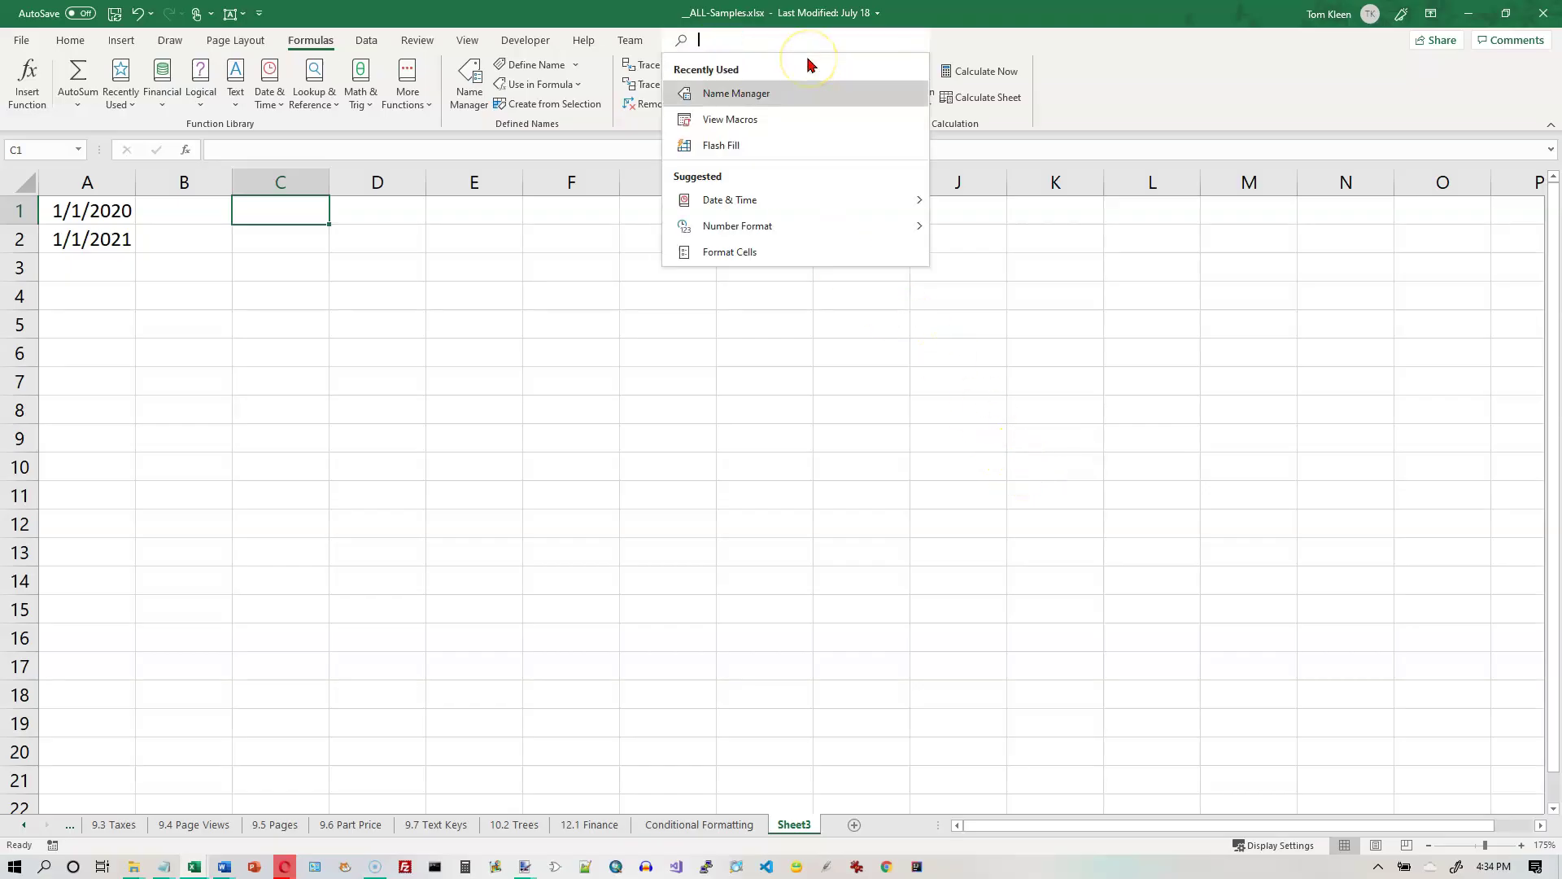
{"action": "type", "text": "datedif"}
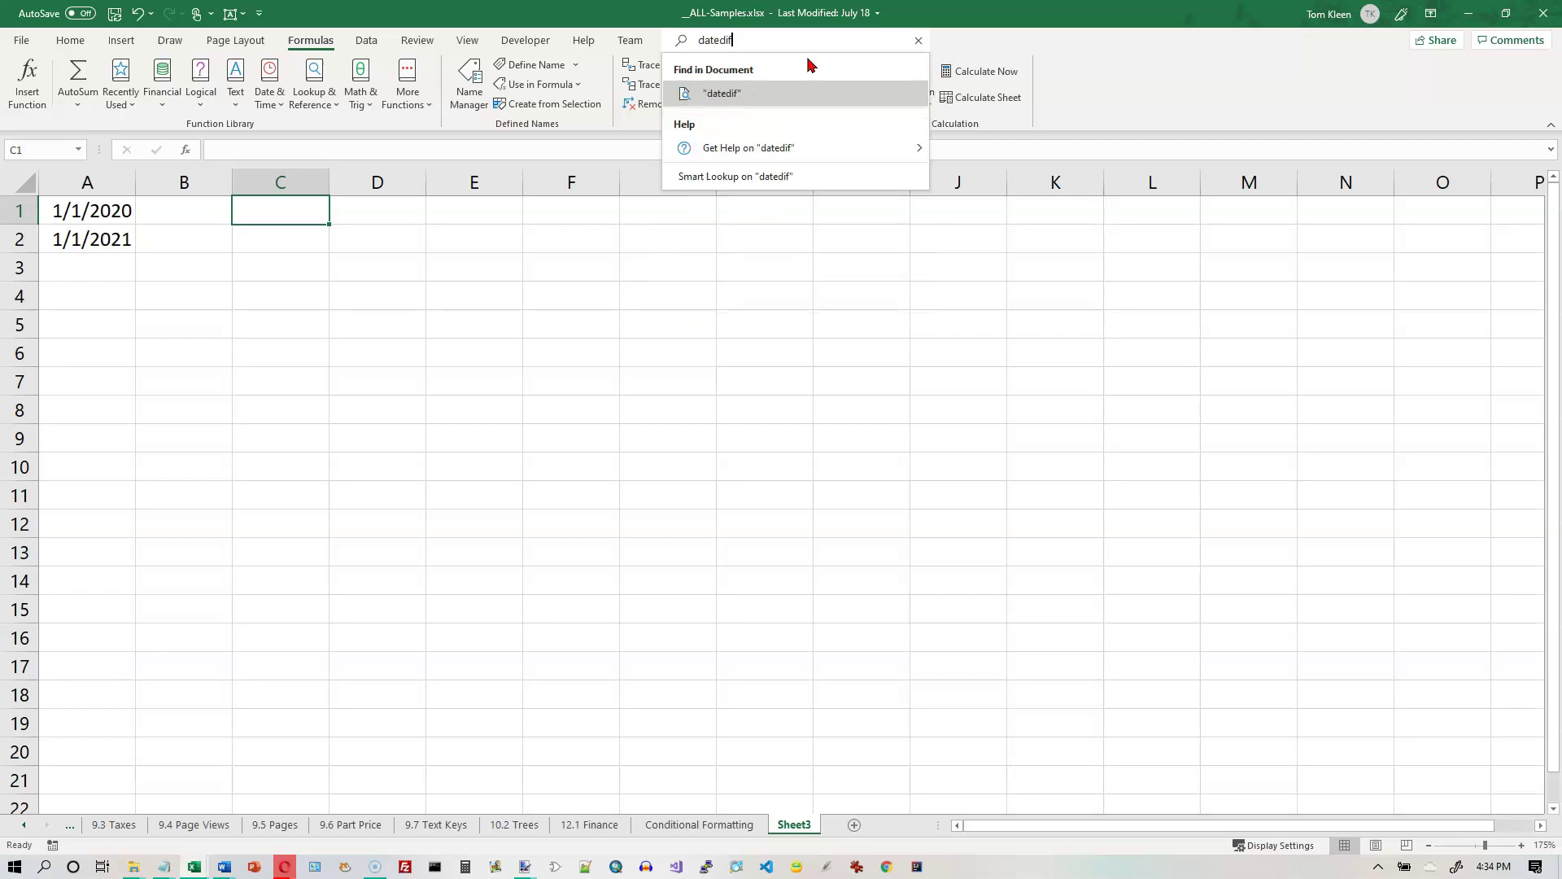
{"action": "mouse_move", "coordinate": [749, 155]}
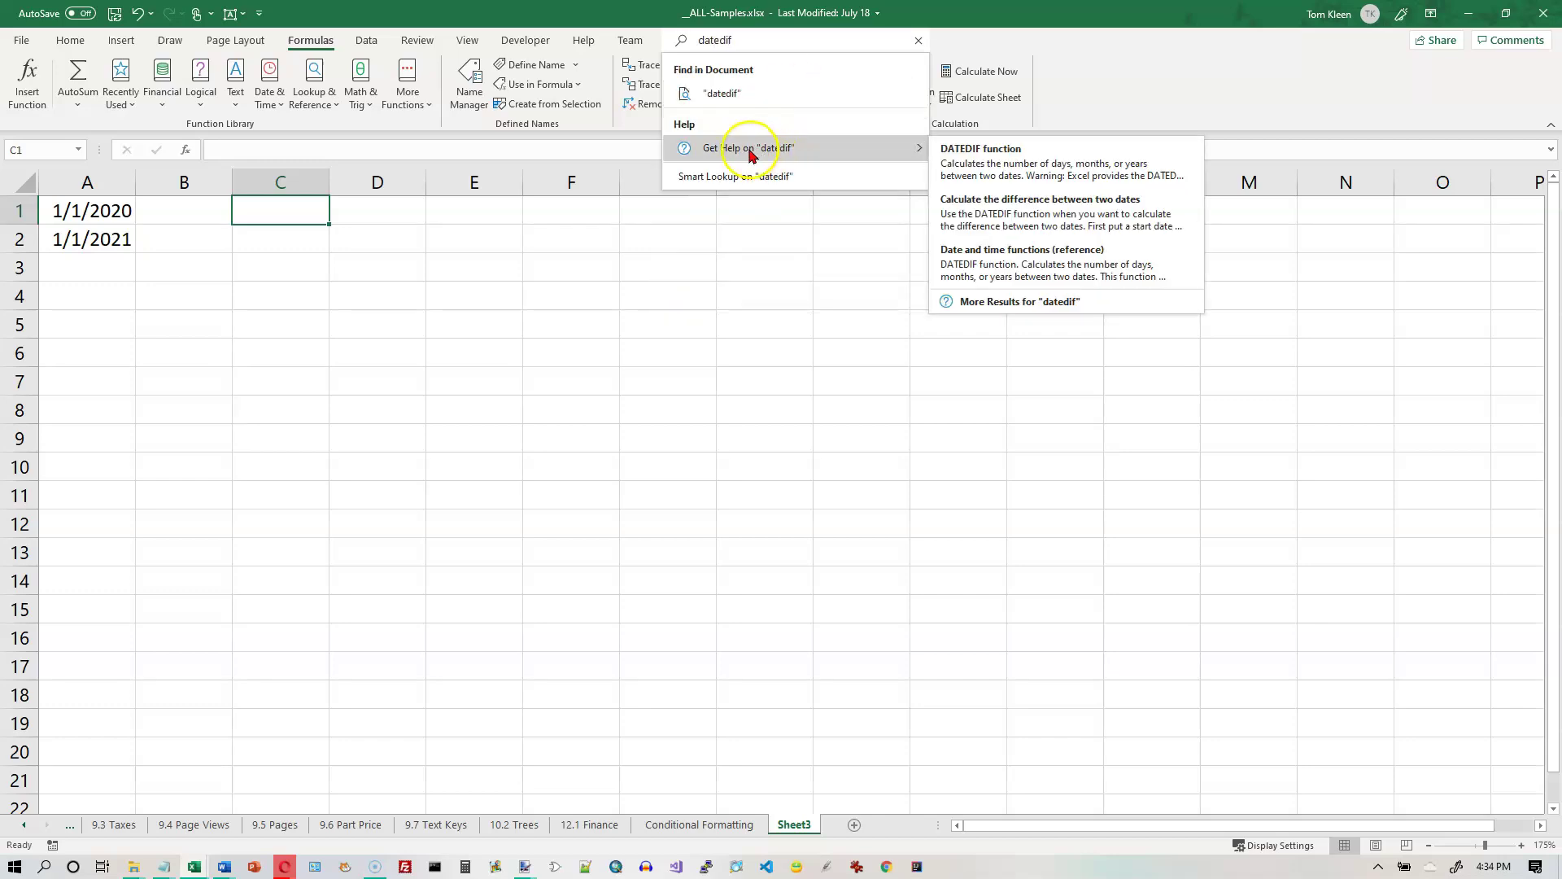
{"action": "left_click", "coordinate": [980, 156]}
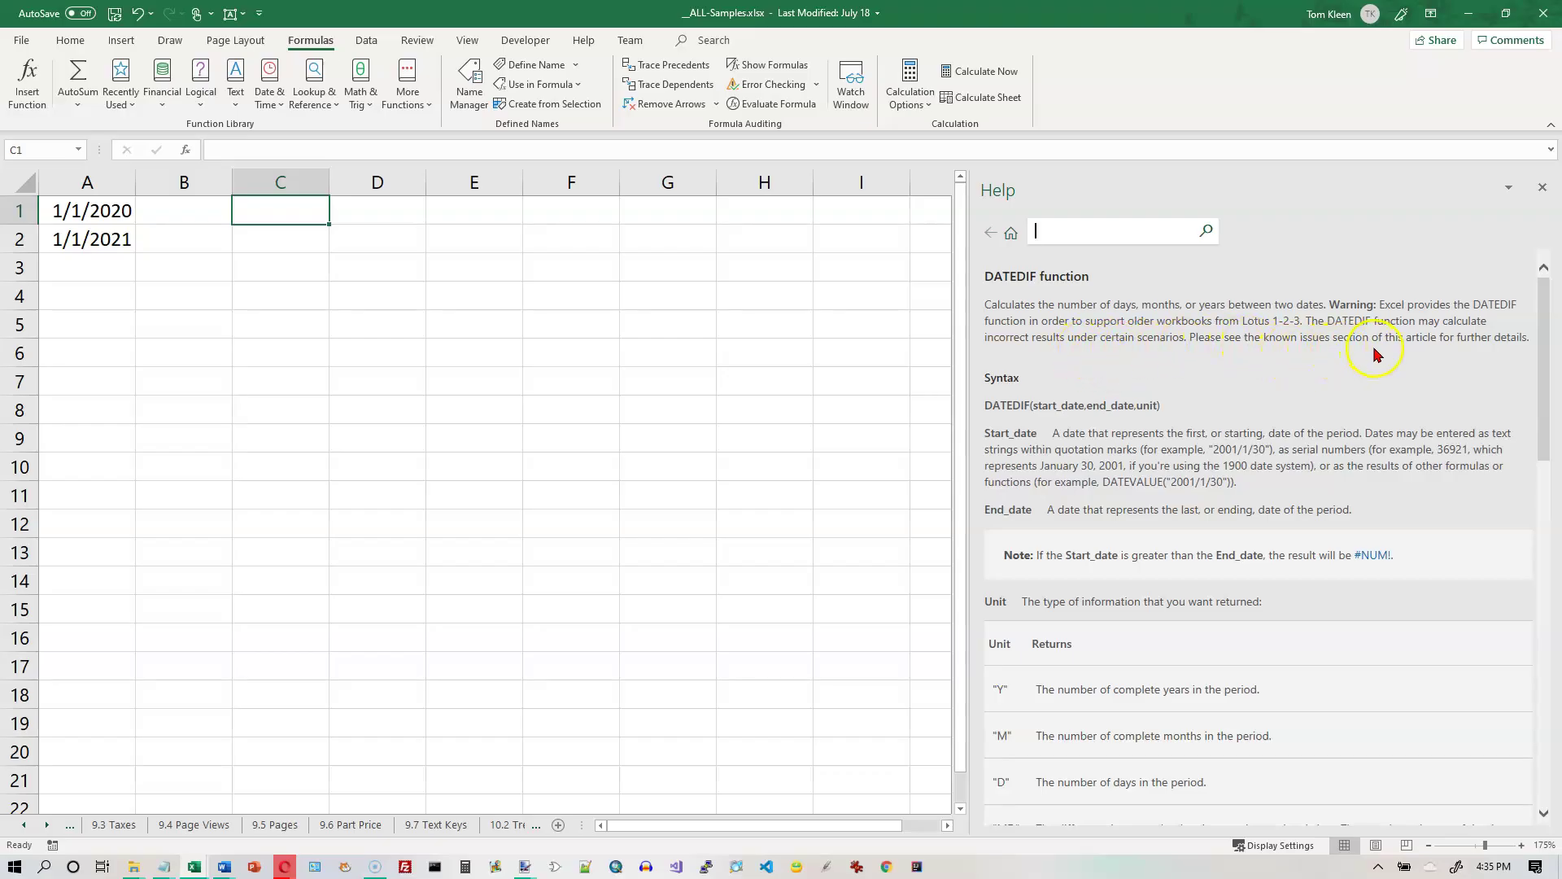
Step: Scroll the DATEDIF help to highlight the Y, M and D unit rows, then reselect C1
{"action": "left_click_drag", "start_coordinate": [1540, 322], "coordinate": [1538, 663]}
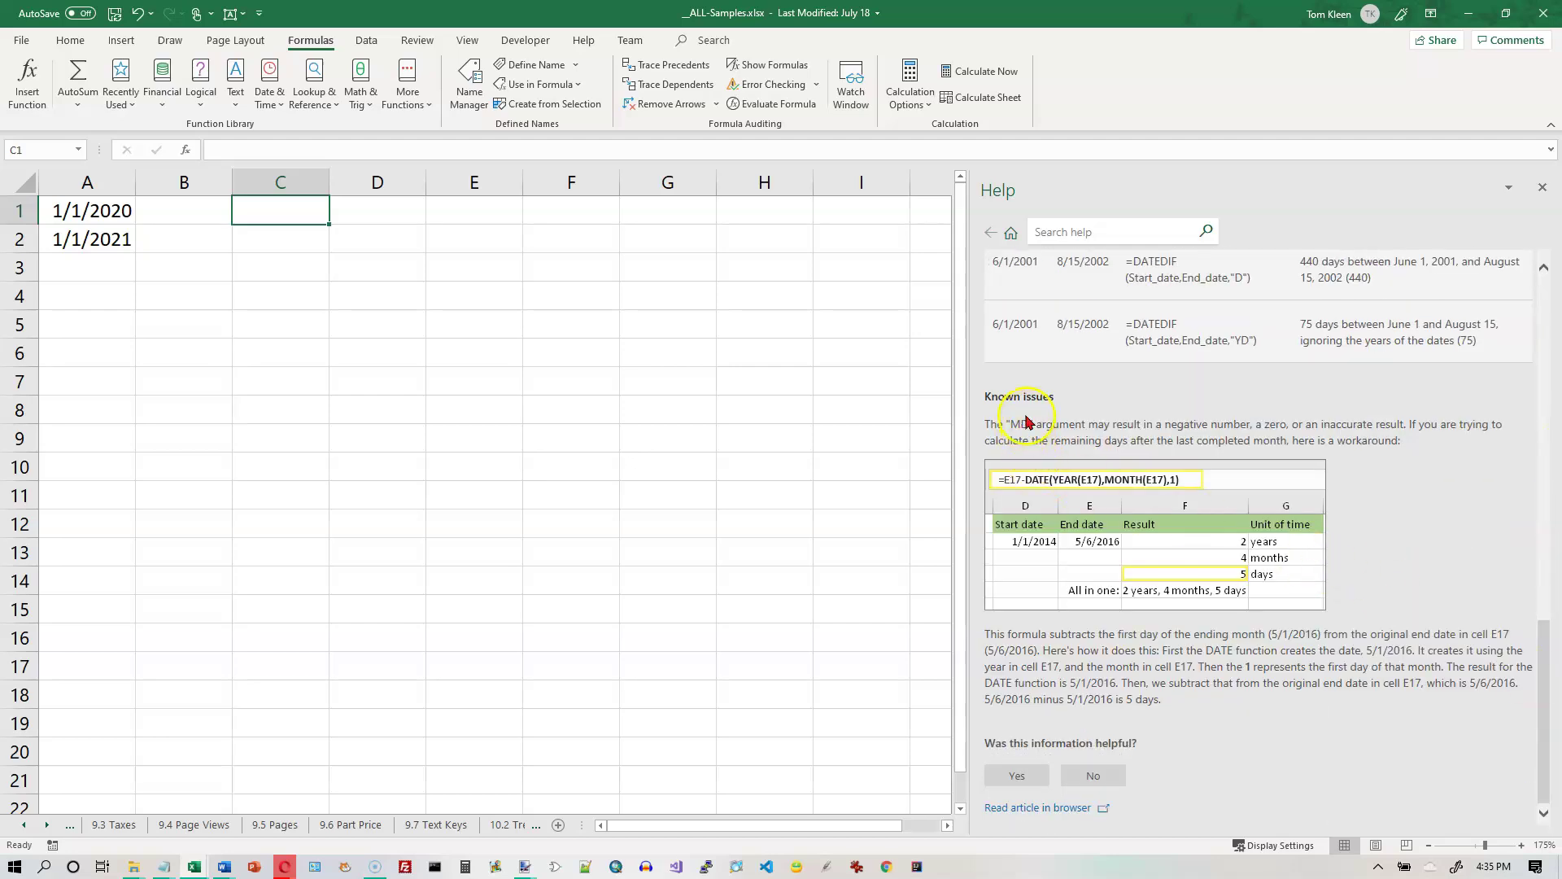
{"action": "scroll", "coordinate": [1093, 373], "scroll_direction": "up", "scroll_amount": 15}
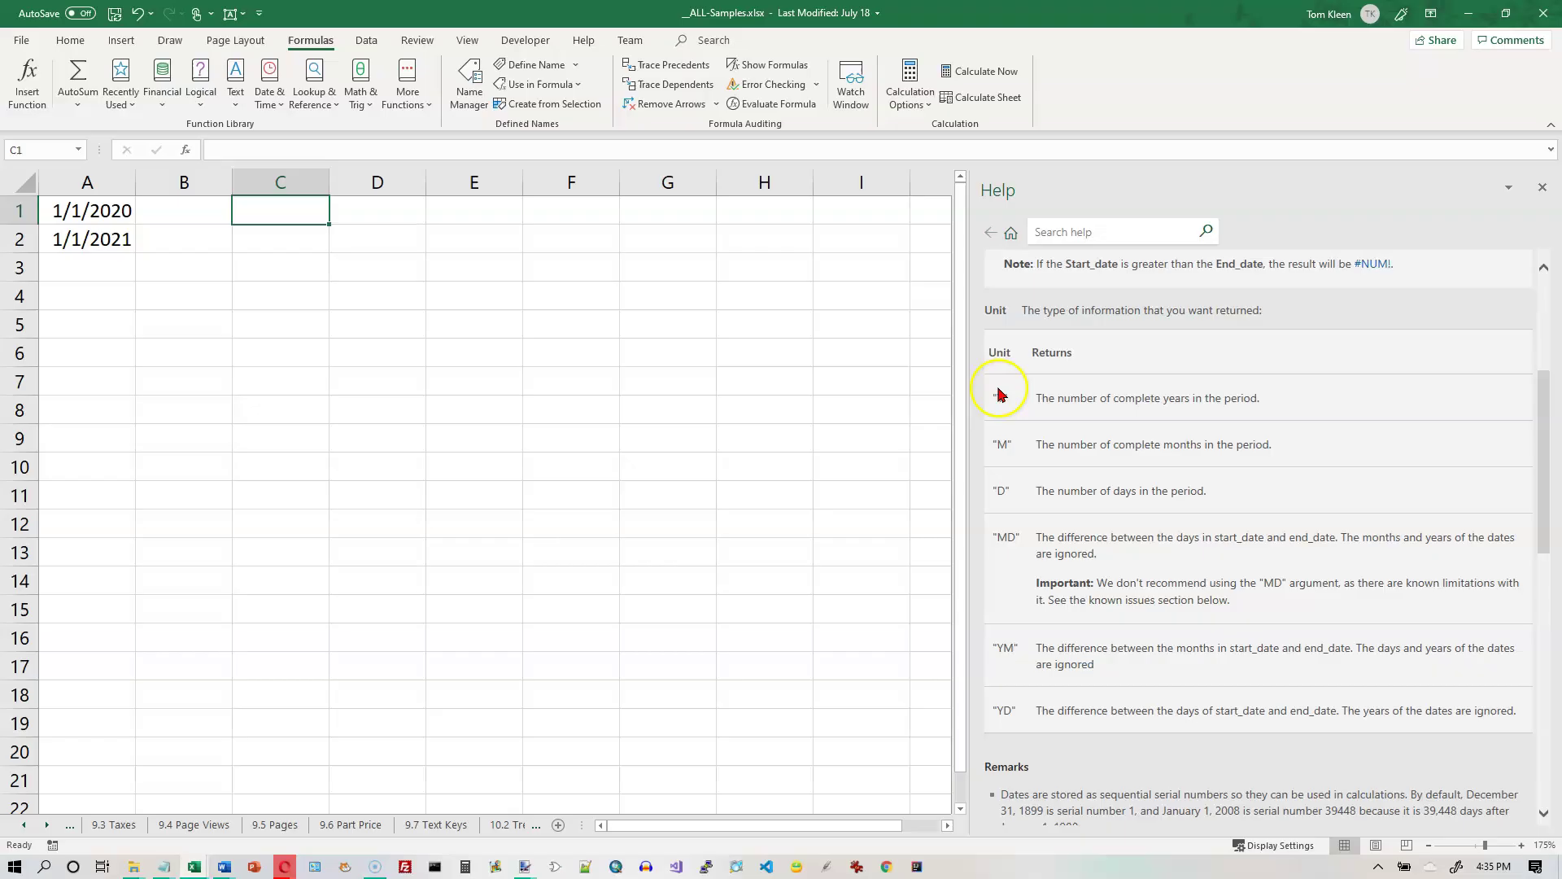
{"action": "left_click_drag", "start_coordinate": [990, 398], "coordinate": [1251, 490]}
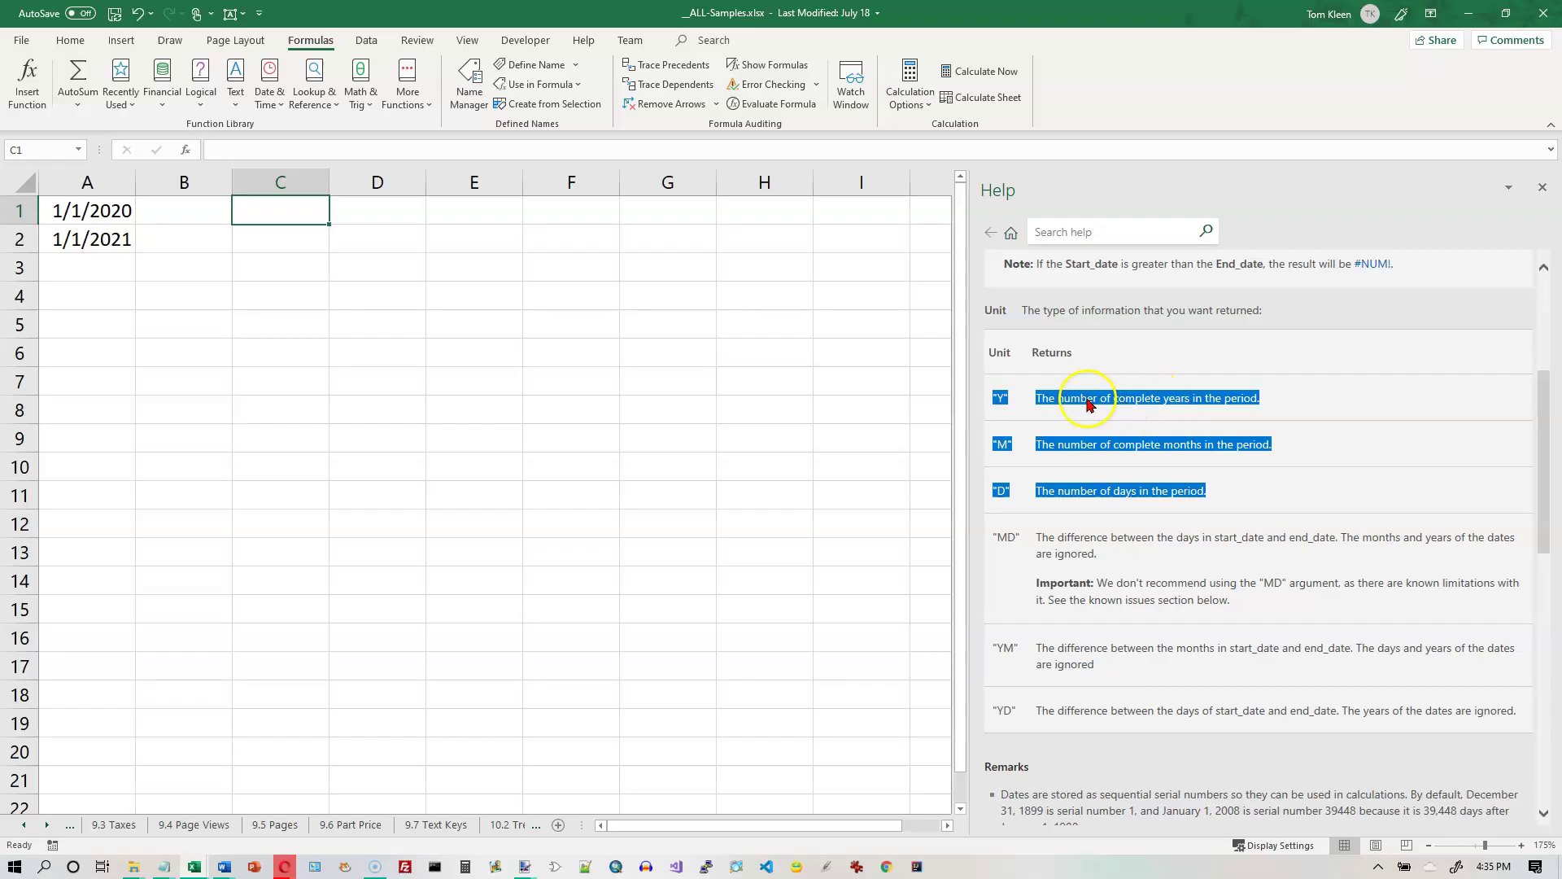
{"action": "left_click", "coordinate": [279, 210]}
{"action": "left_click", "coordinate": [277, 210]}
Step: Close the help pane and enter =DATEDIF(A1,A2,"d") in C1, returning 366
{"action": "left_click", "coordinate": [1542, 190]}
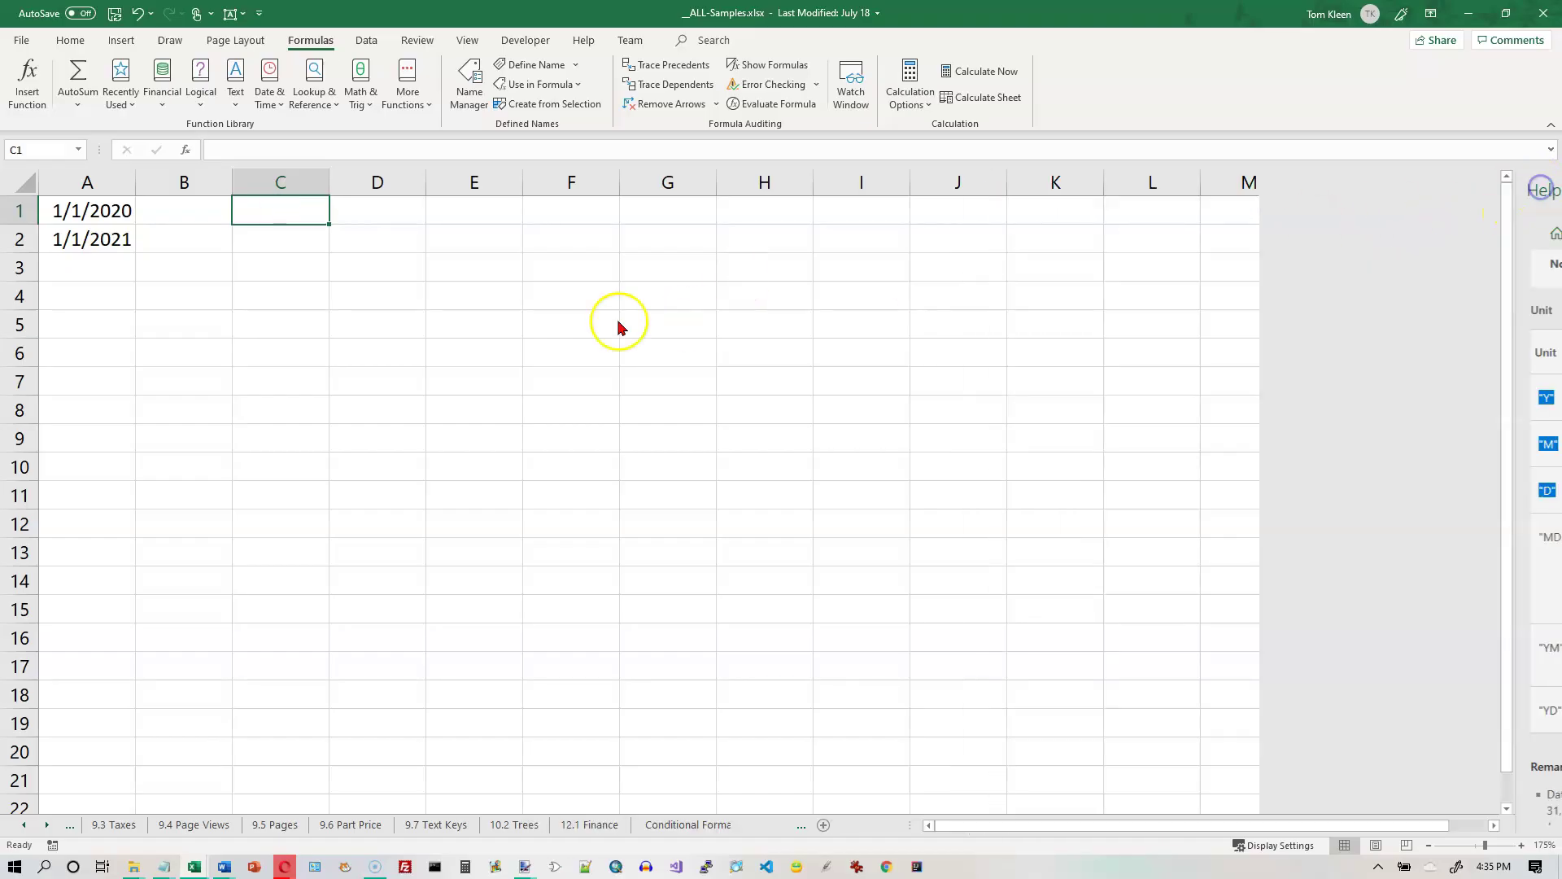
{"action": "left_click", "coordinate": [285, 215]}
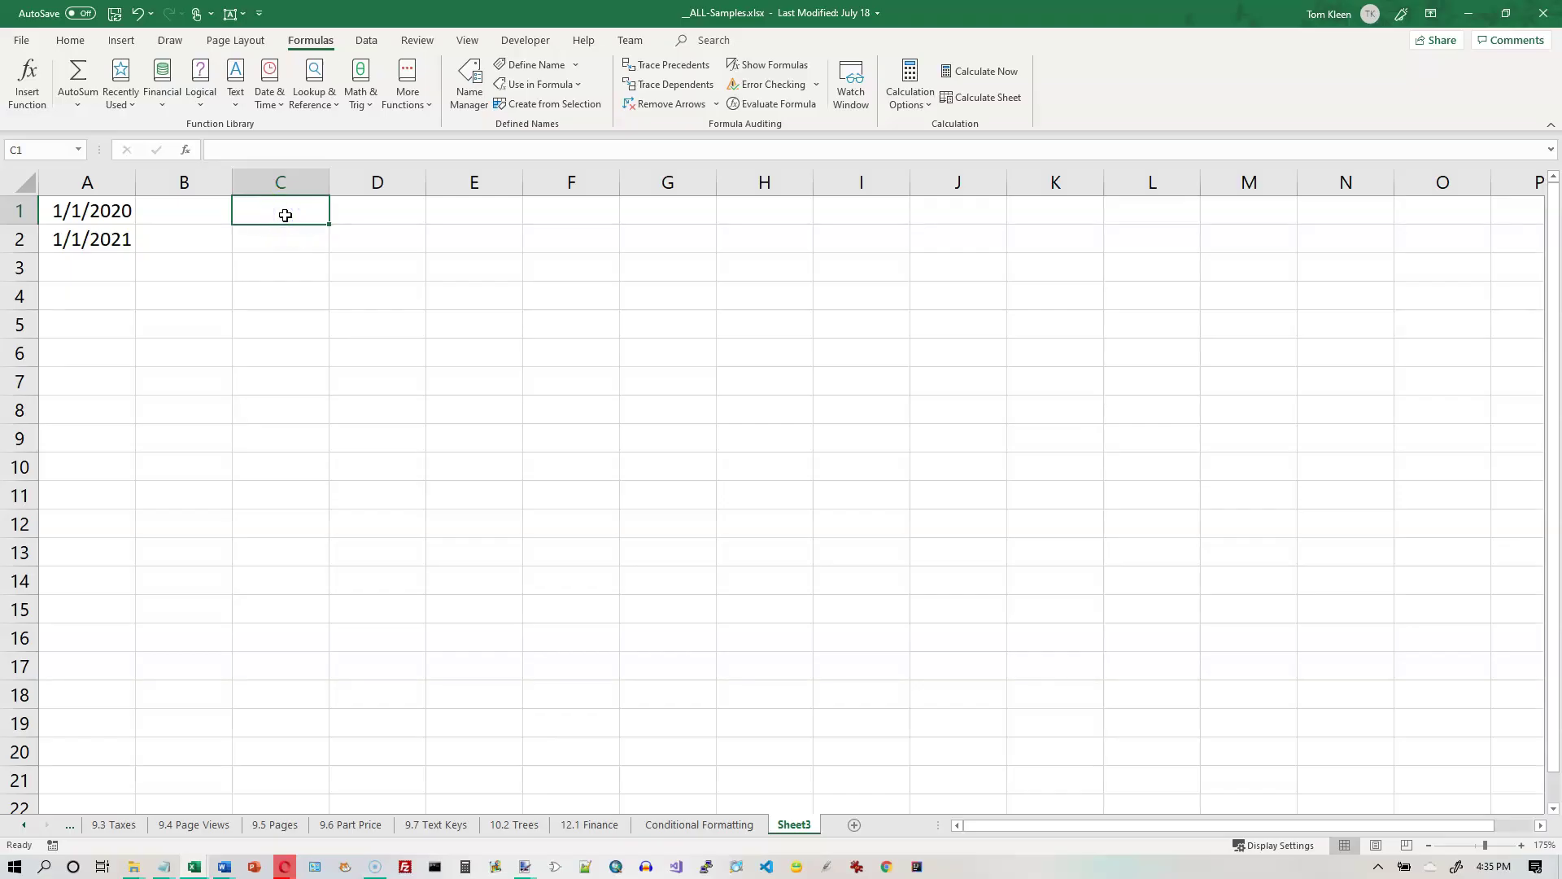
{"action": "type", "text": "=datedif"}
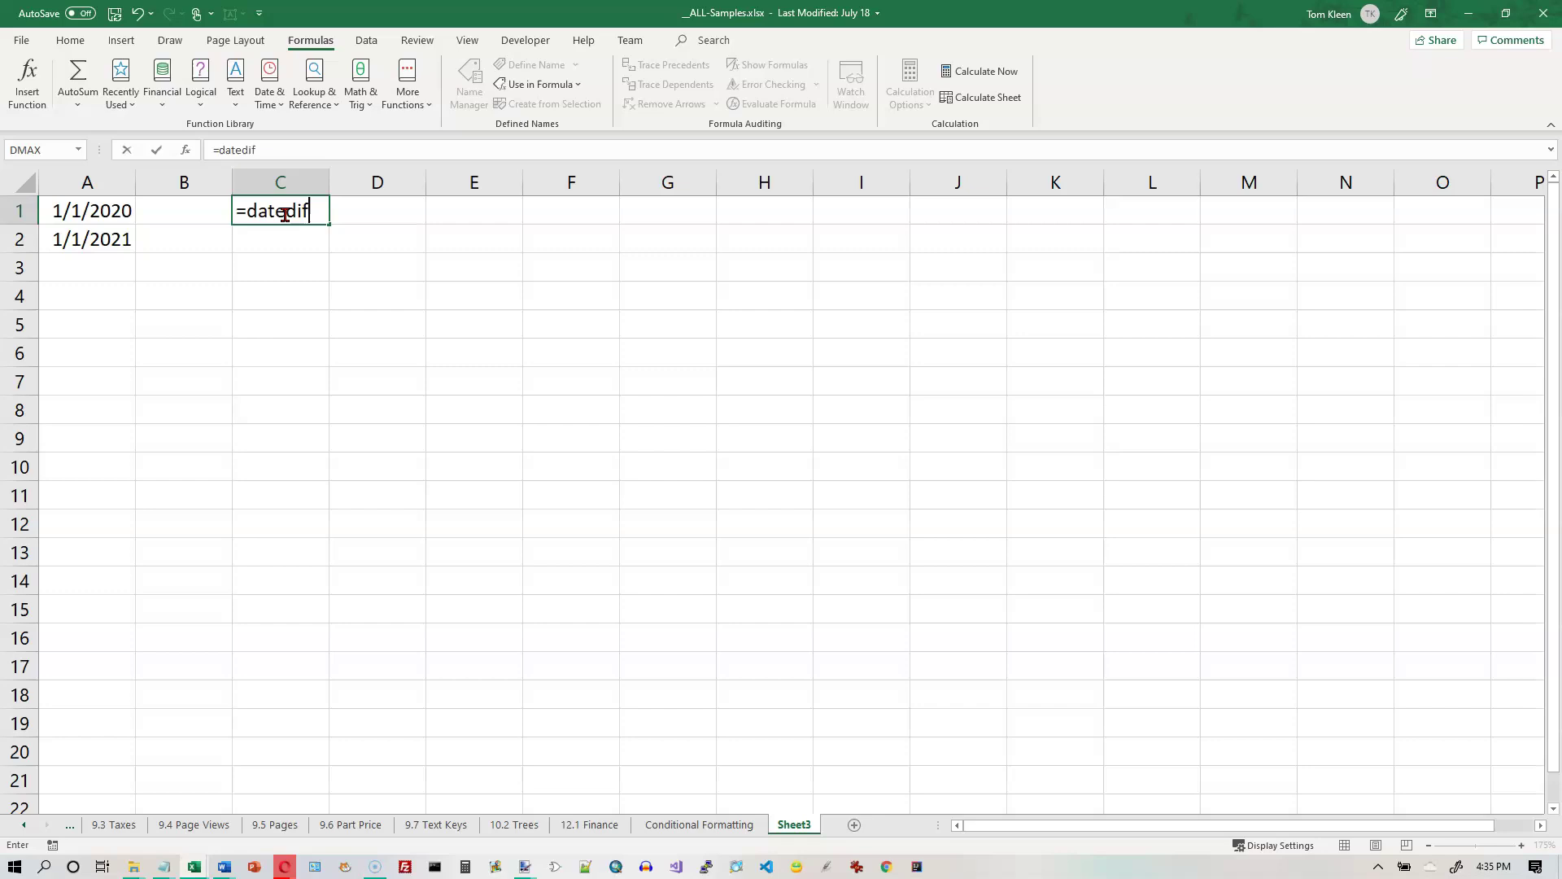
{"action": "type", "text": "("}
{"action": "type", "text": "a1"}
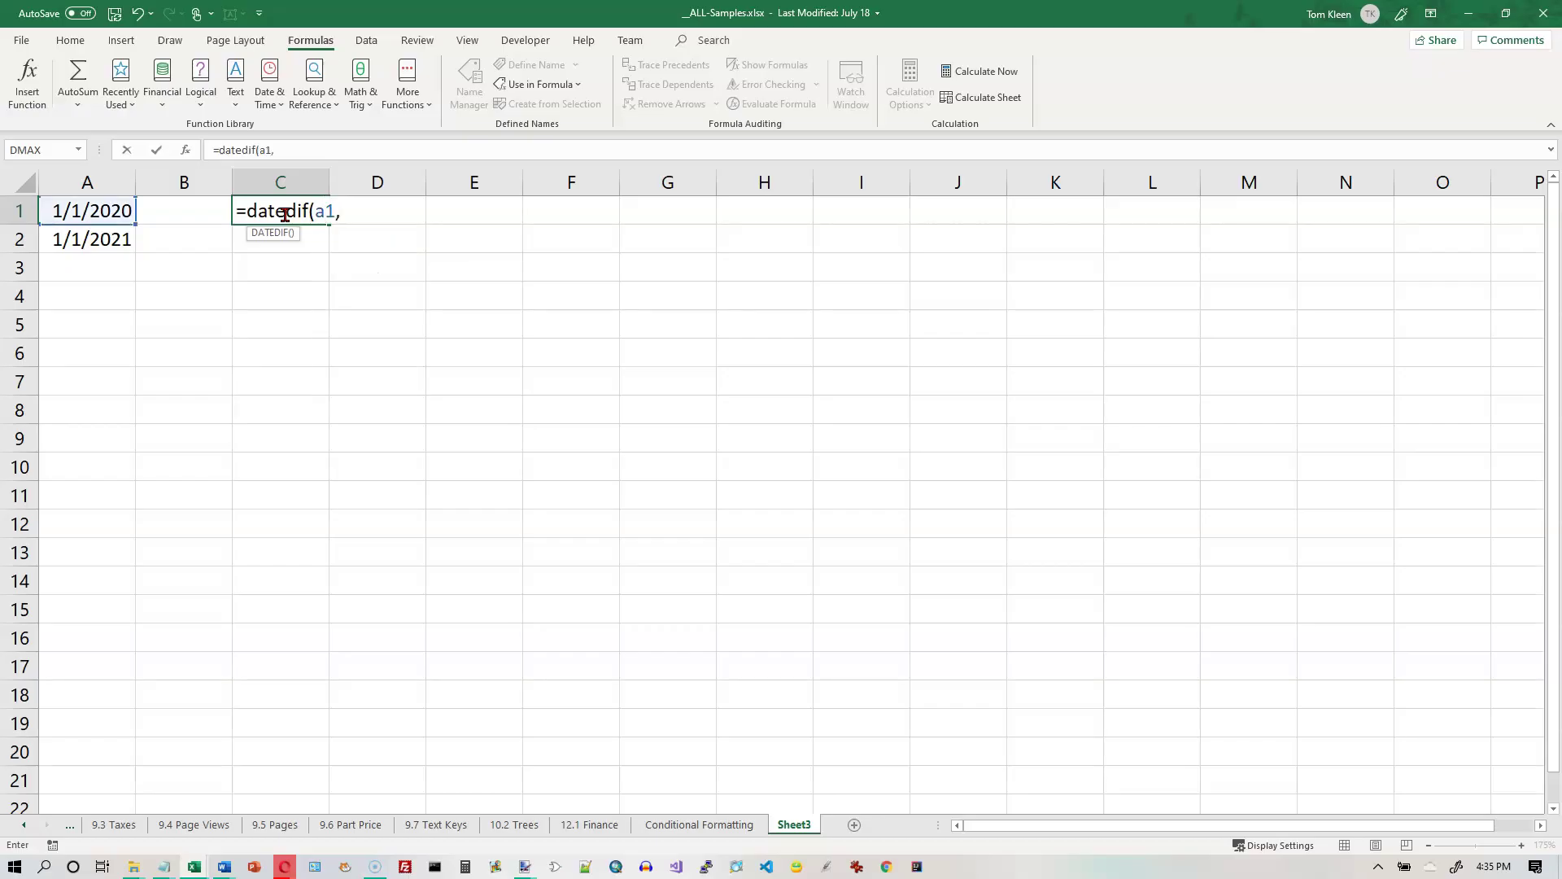
{"action": "type", "text": ",a2"}
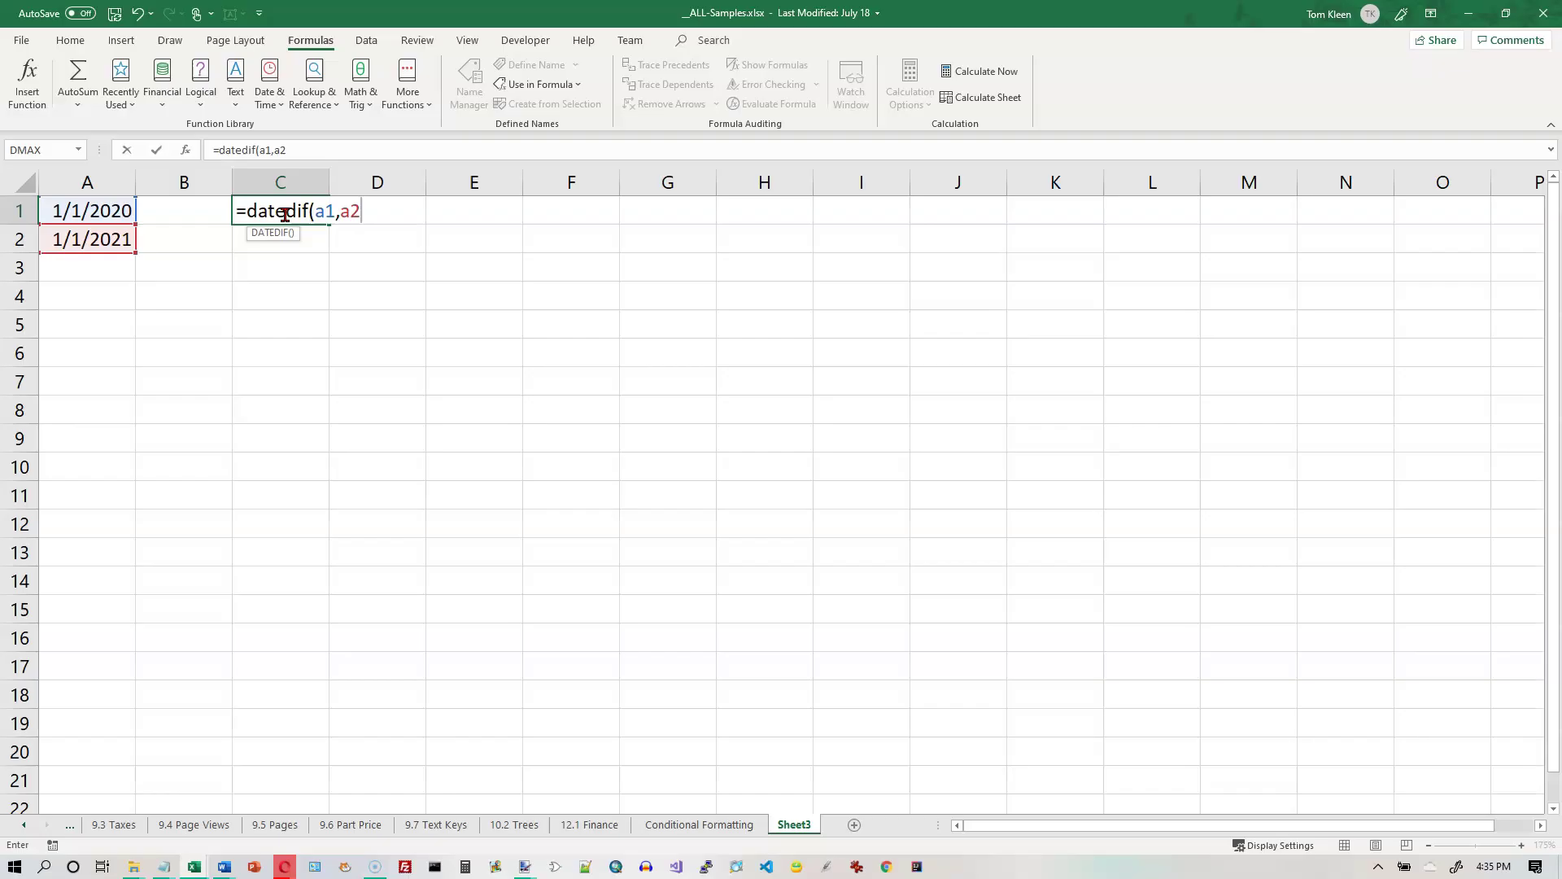
{"action": "type", "text": ",\"d\")"}
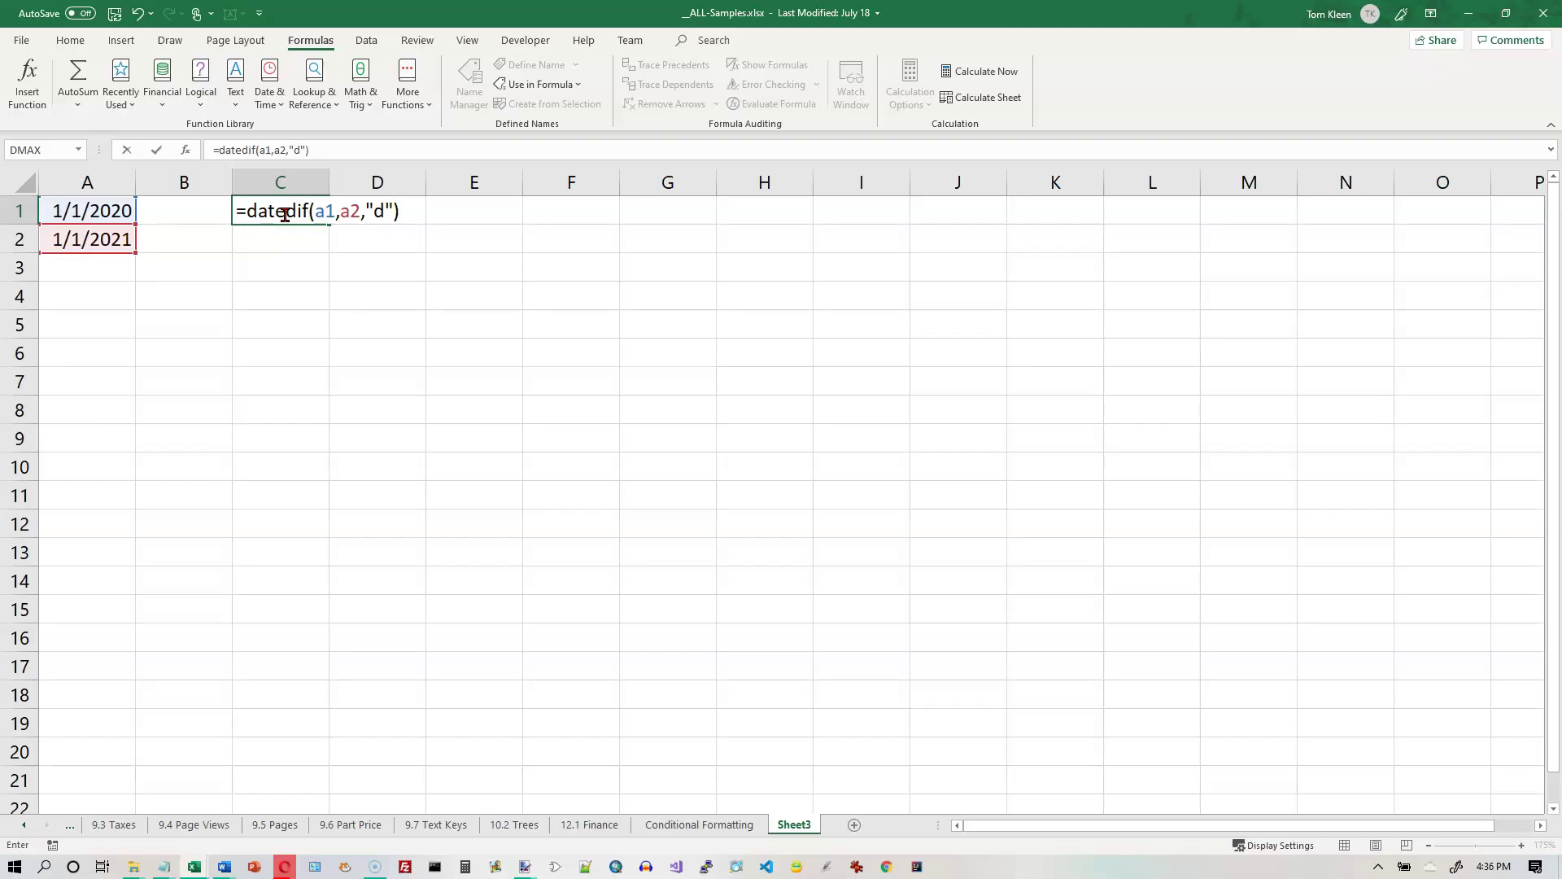
{"action": "key", "text": "Return"}
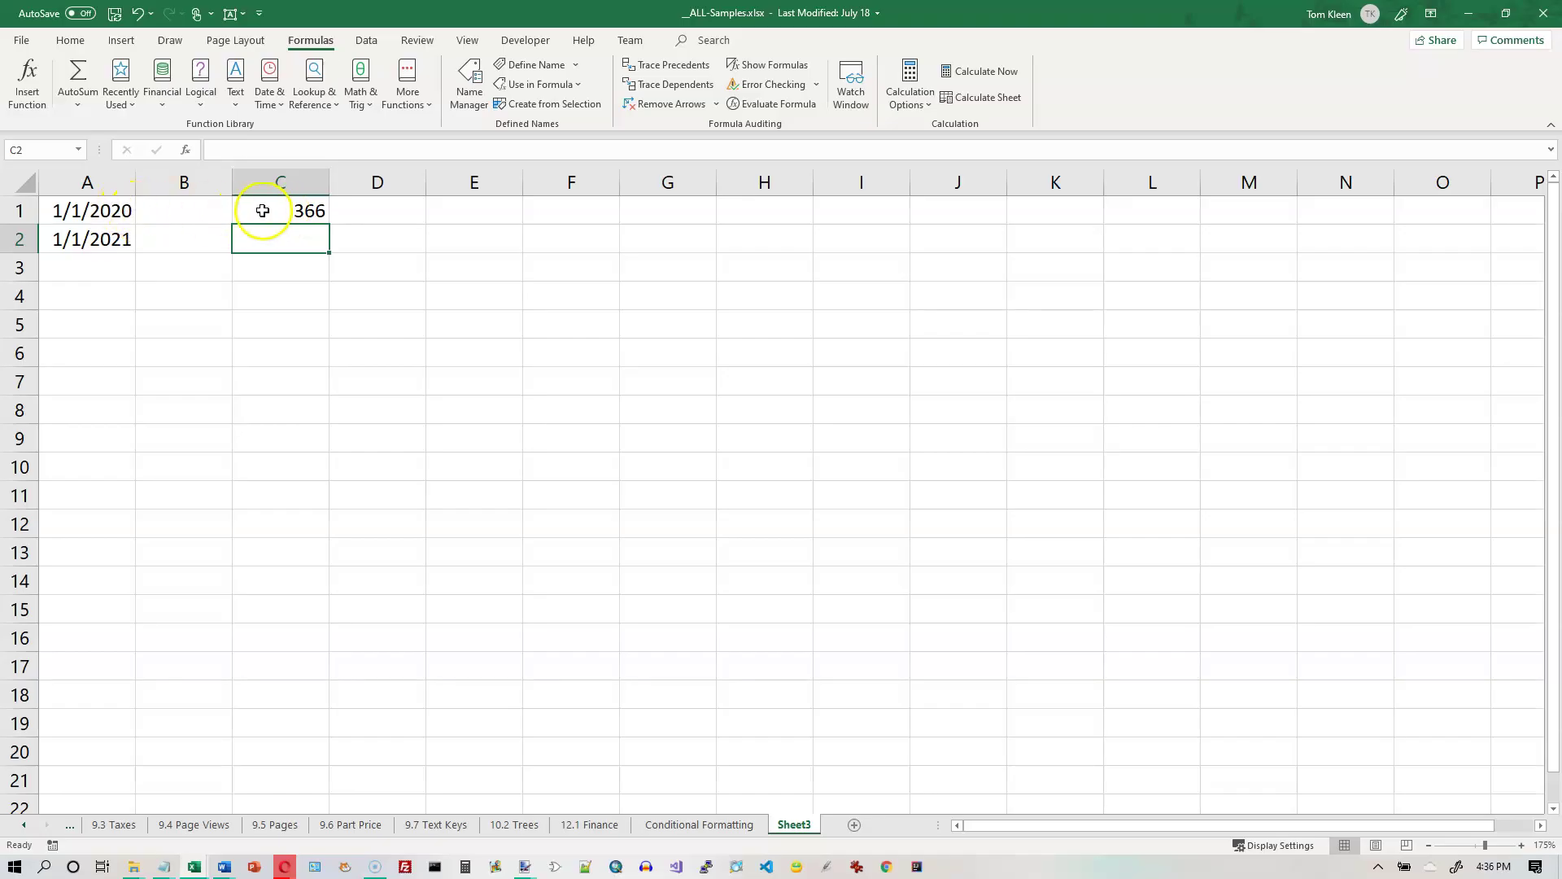
{"action": "left_click", "coordinate": [293, 211]}
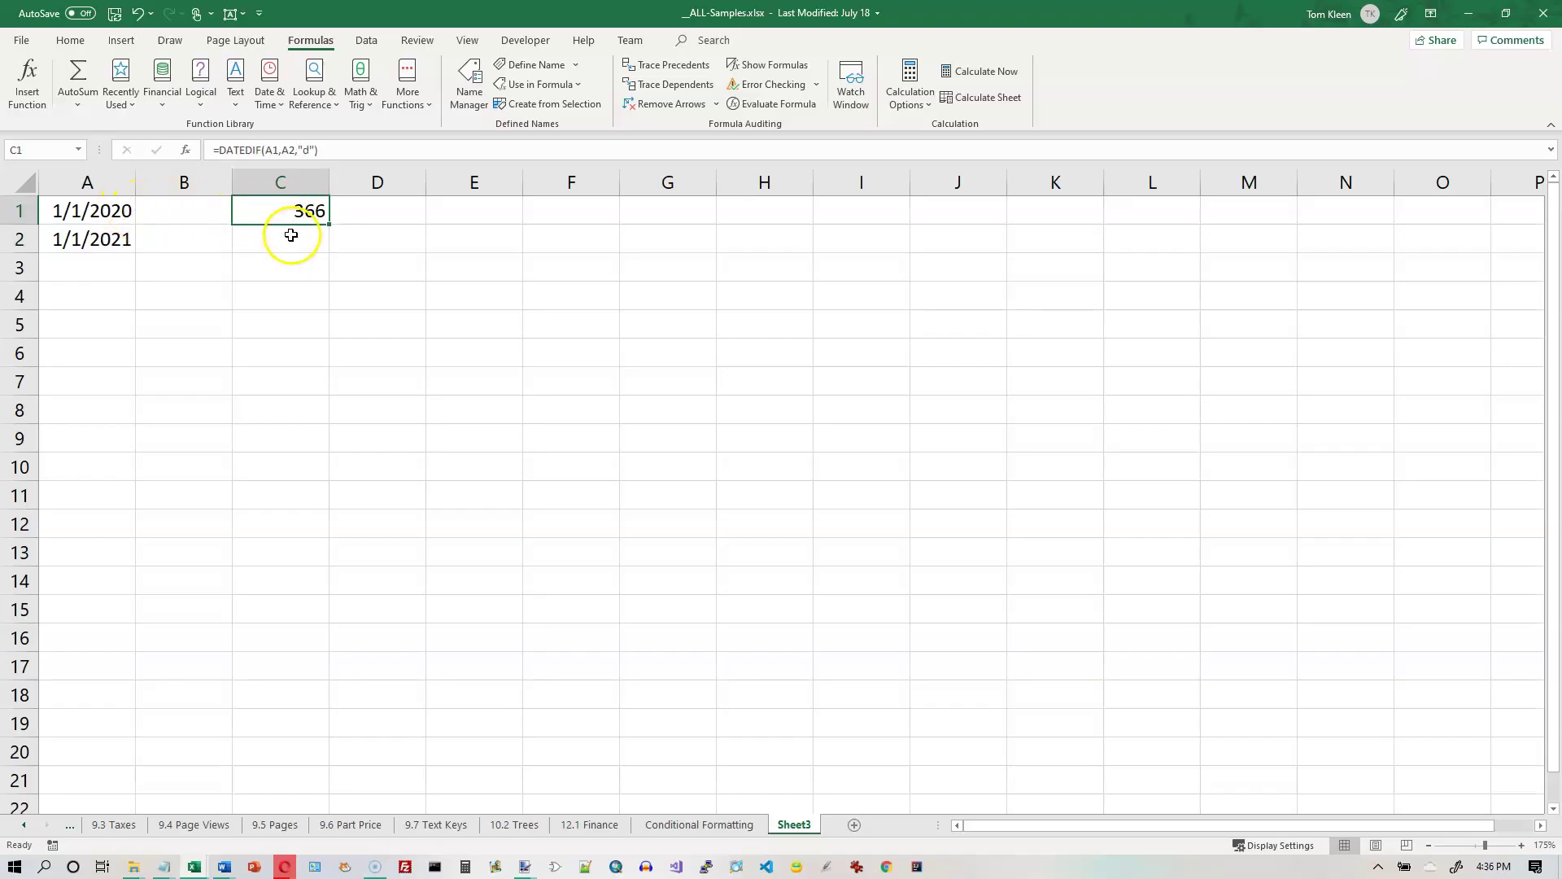
Step: Edit C1's formula to =DATEDIF(A1,A2,"m") so it returns 12 months
{"action": "left_click", "coordinate": [293, 211]}
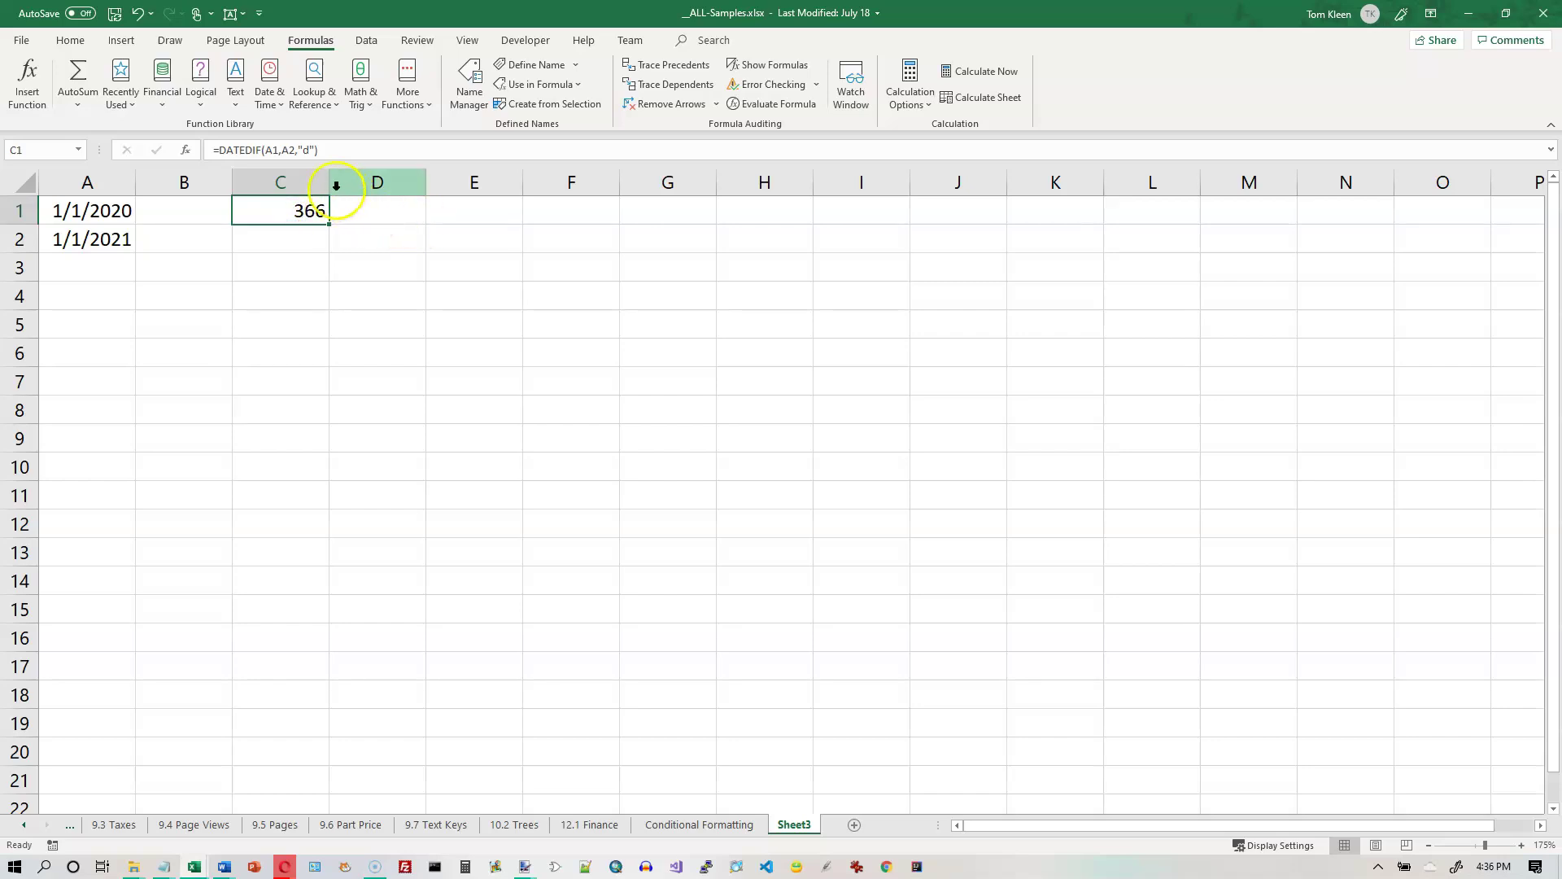
{"action": "left_click", "coordinate": [310, 150]}
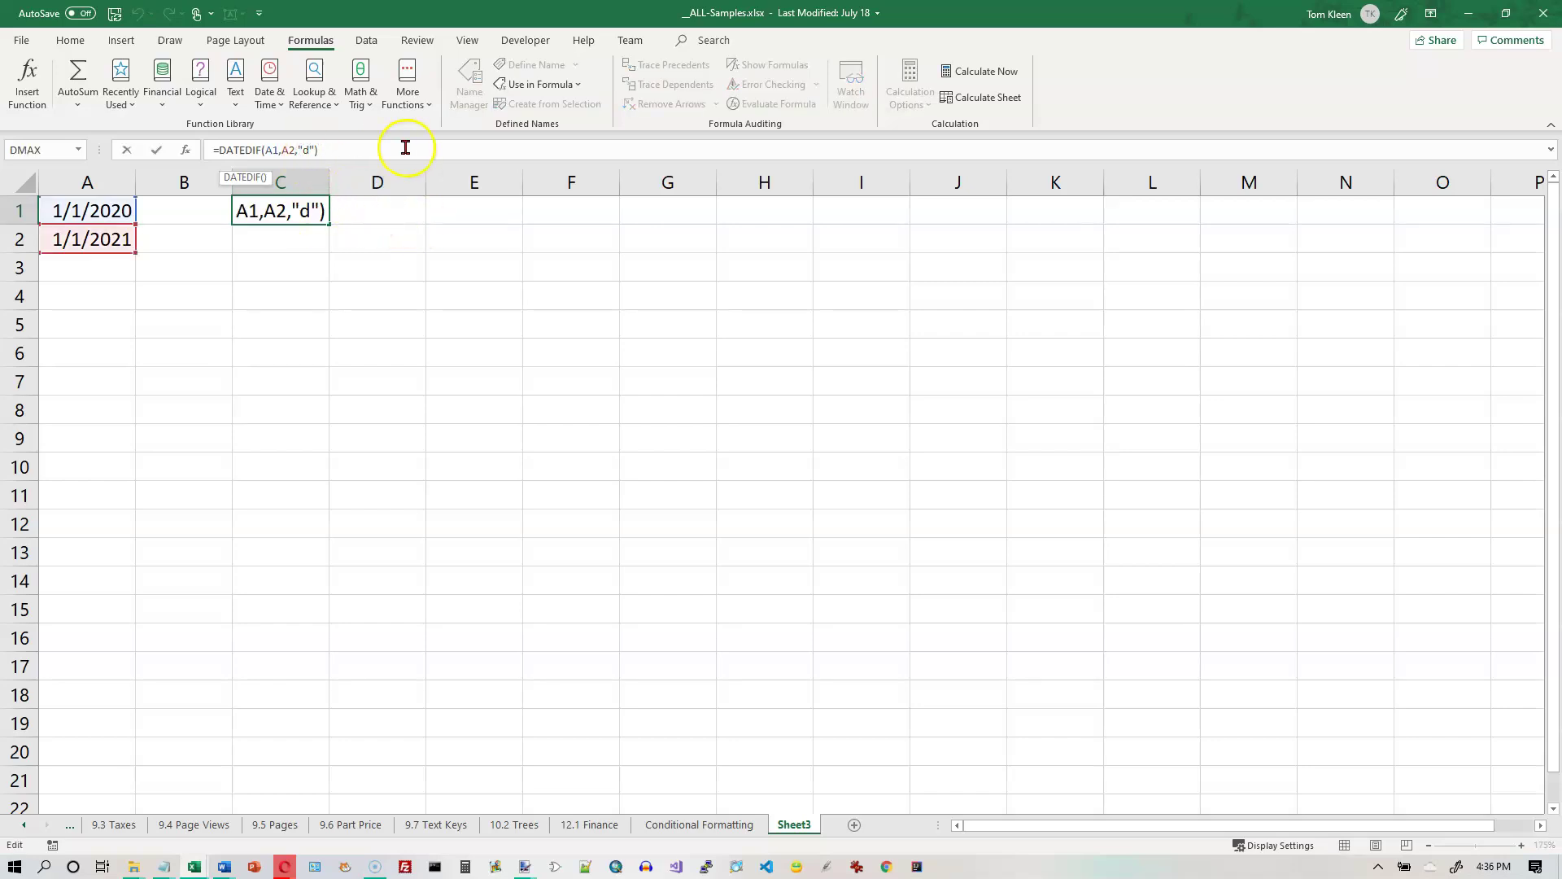
{"action": "key", "text": "BackSpace"}
{"action": "type", "text": "M"}
{"action": "key", "text": "BackSpace"}
{"action": "type", "text": "m"}
{"action": "key", "text": "Return"}
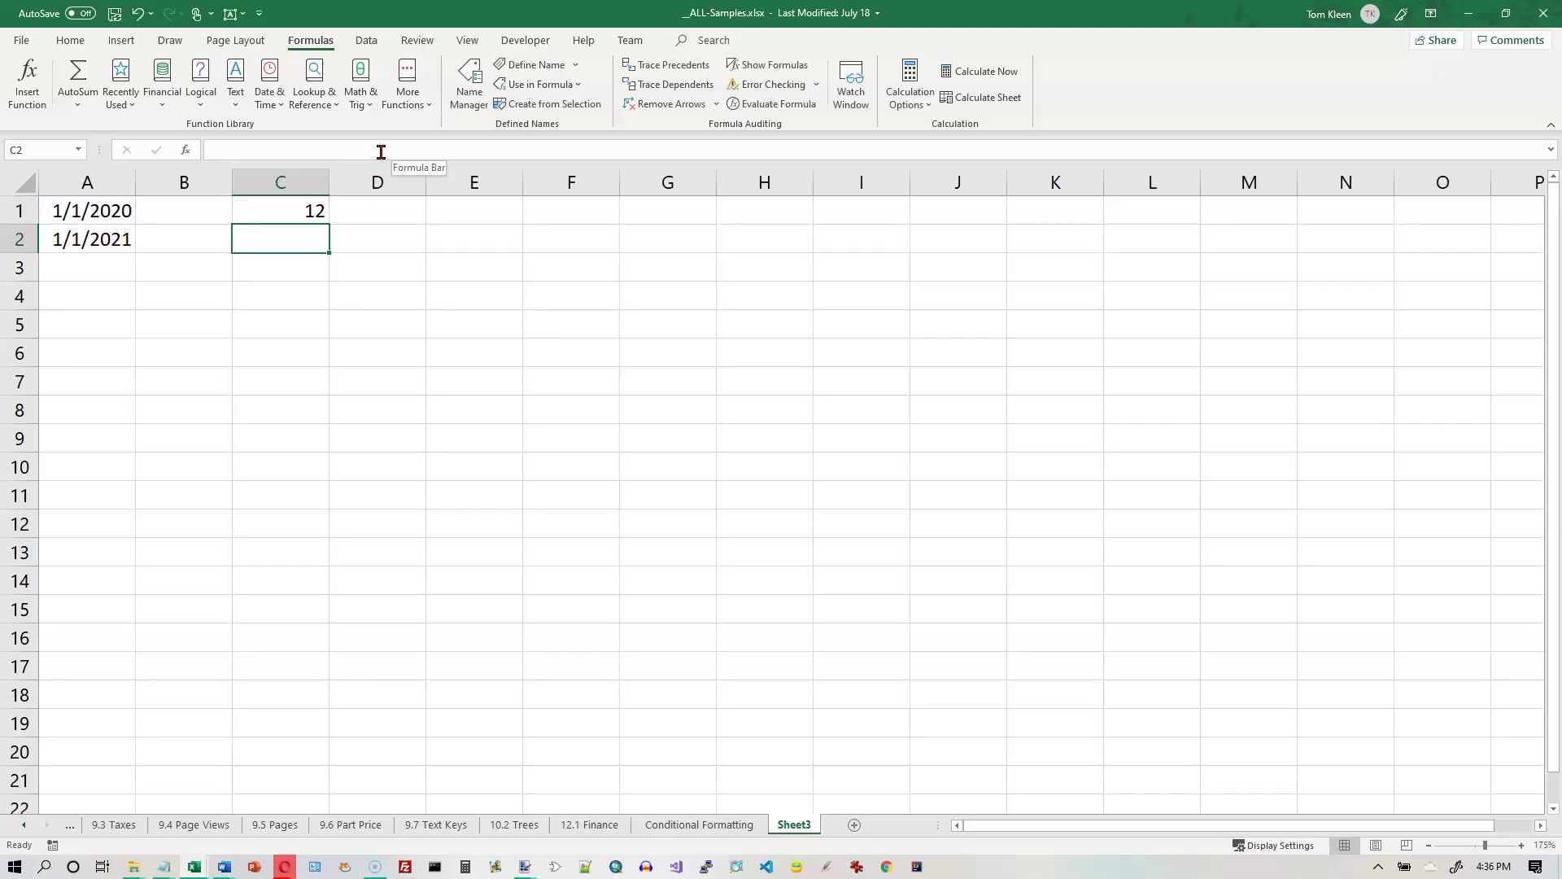
Step: Replace A2's date with 12/31/2020 and check that C1 now shows 11
{"action": "left_click", "coordinate": [99, 238]}
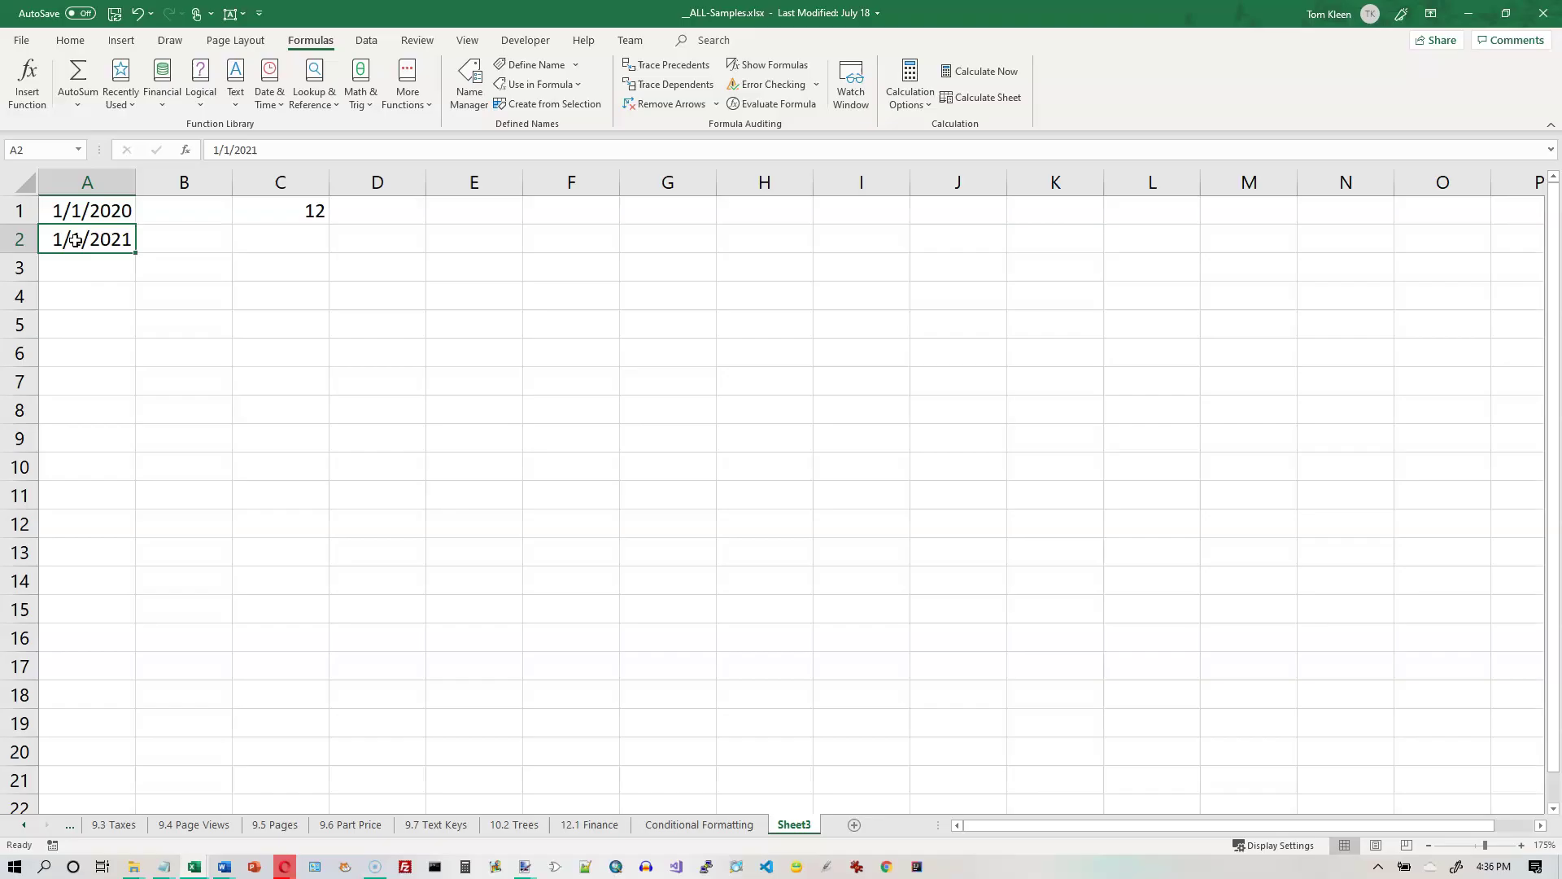
{"action": "left_click_drag", "start_coordinate": [122, 244], "coordinate": [65, 244]}
{"action": "type", "text": "12/31/"}
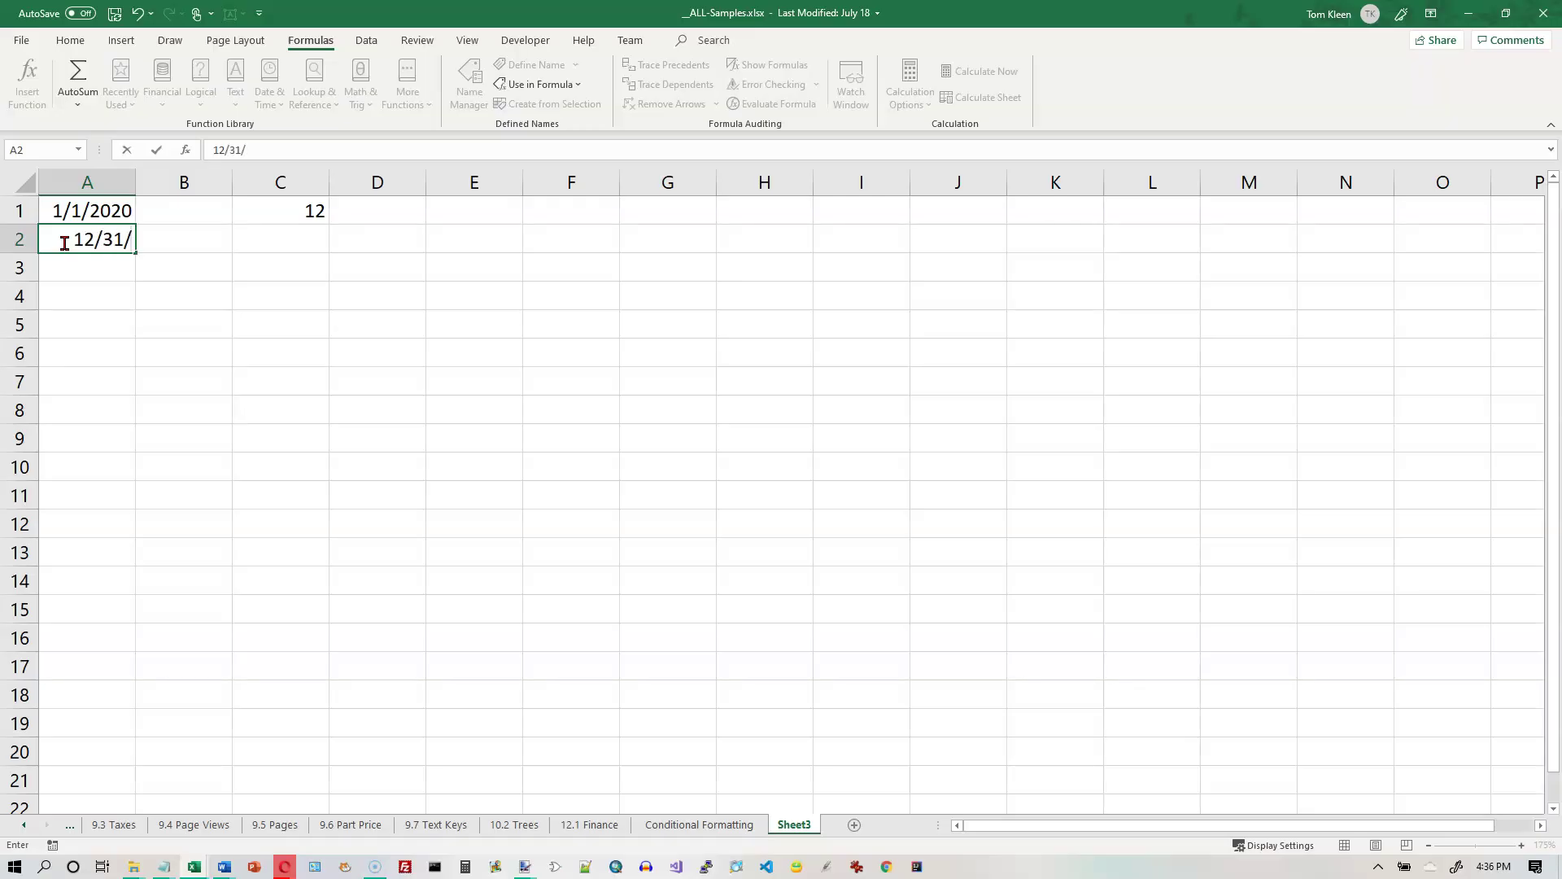
{"action": "type", "text": "2020"}
{"action": "key", "text": "Return"}
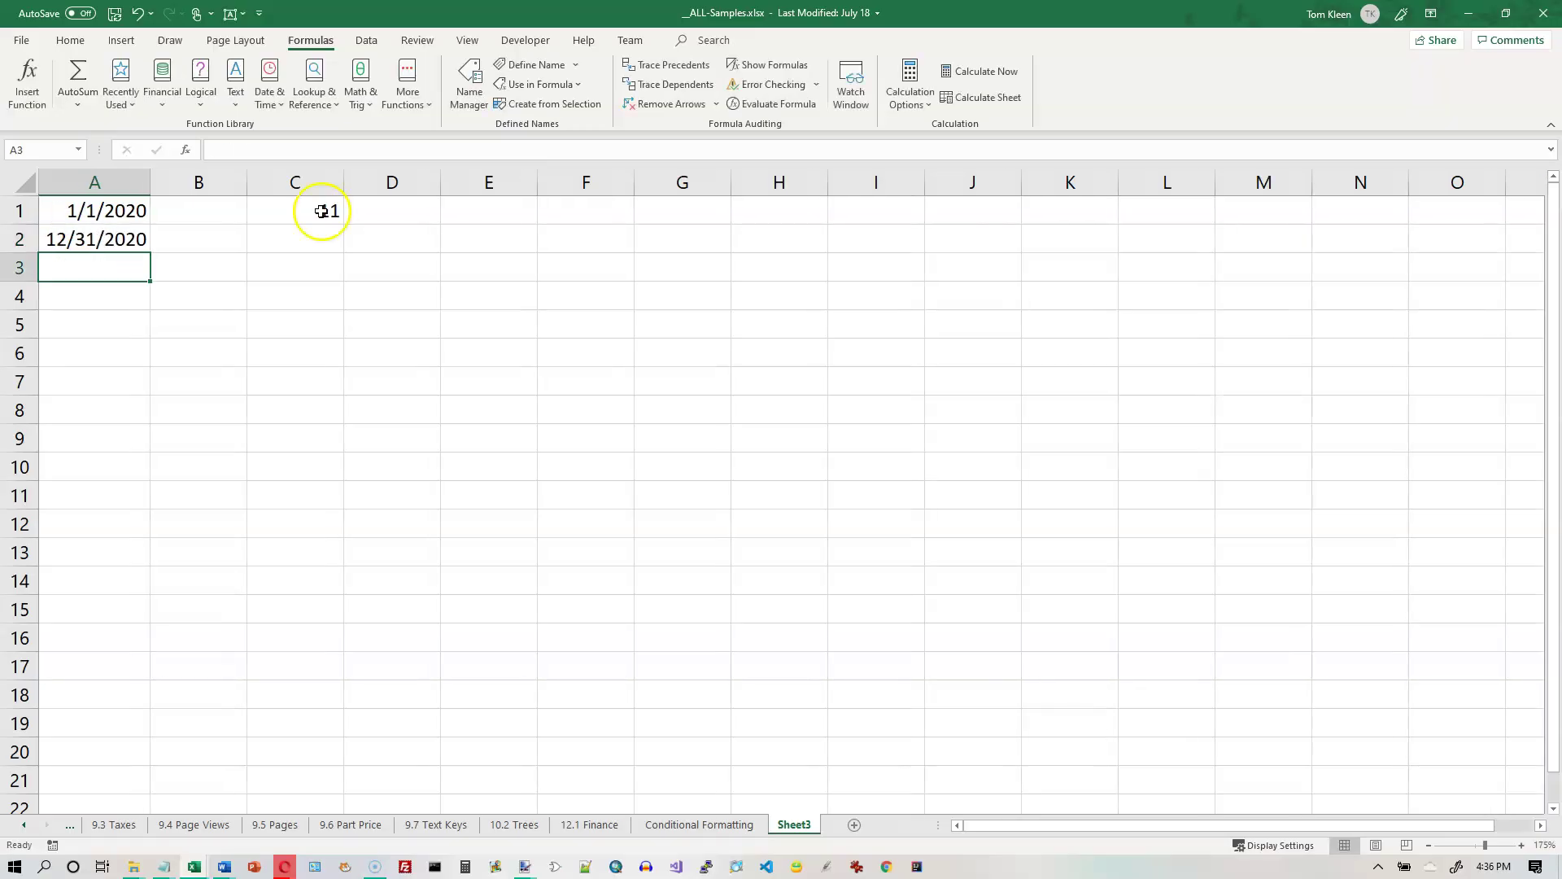
{"action": "left_click", "coordinate": [320, 211]}
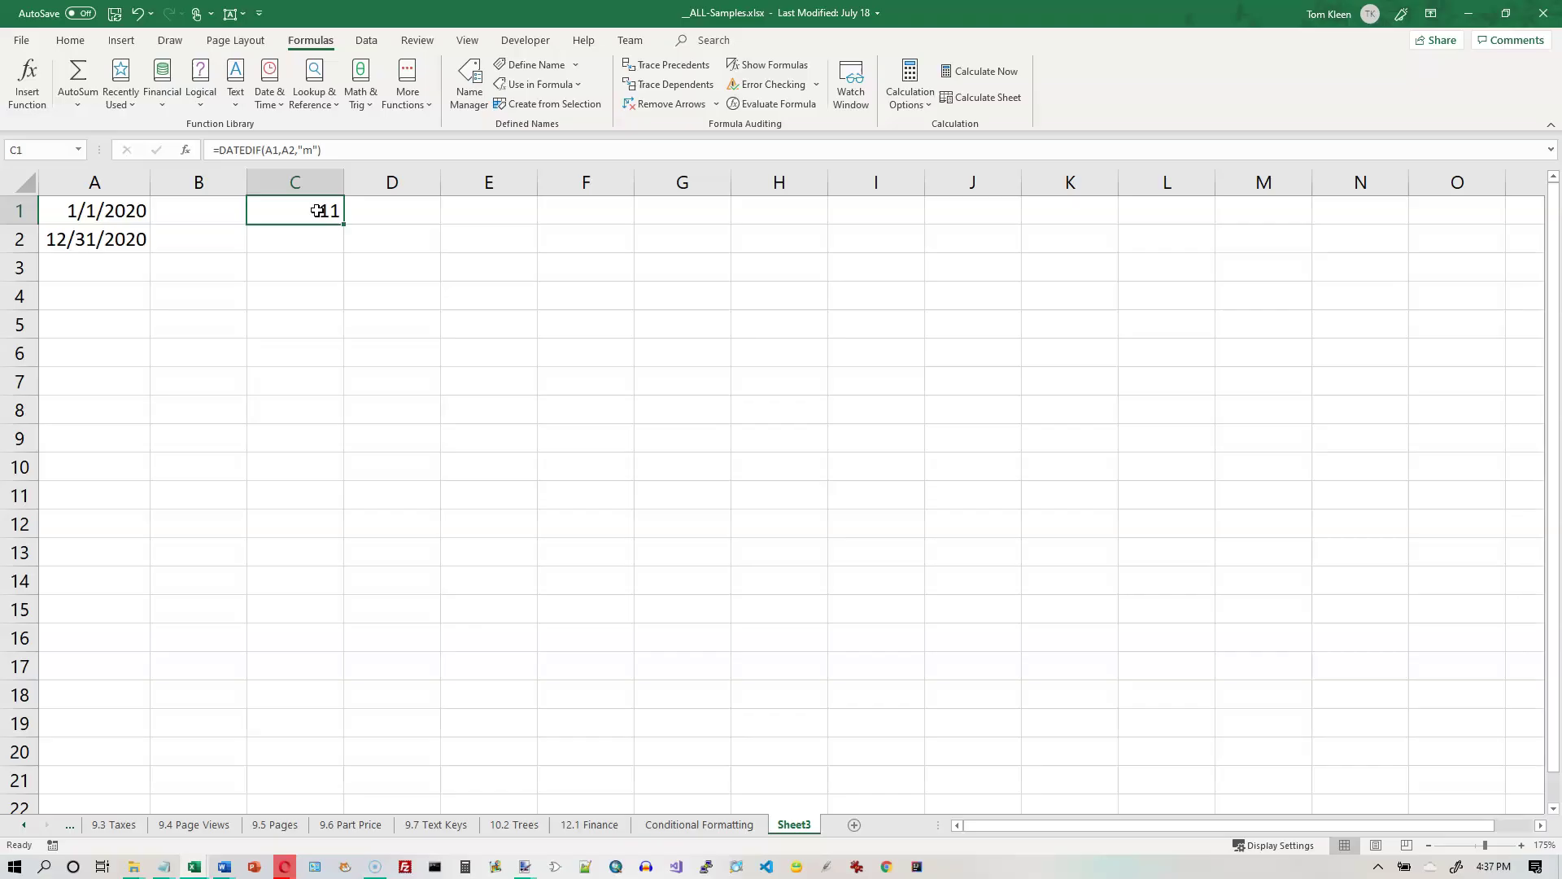
{"action": "left_click", "coordinate": [284, 218]}
Step: Change the C1 formula's unit from "m" to "y" to count whole years
{"action": "double_click", "coordinate": [308, 148]}
{"action": "type", "text": "m"}
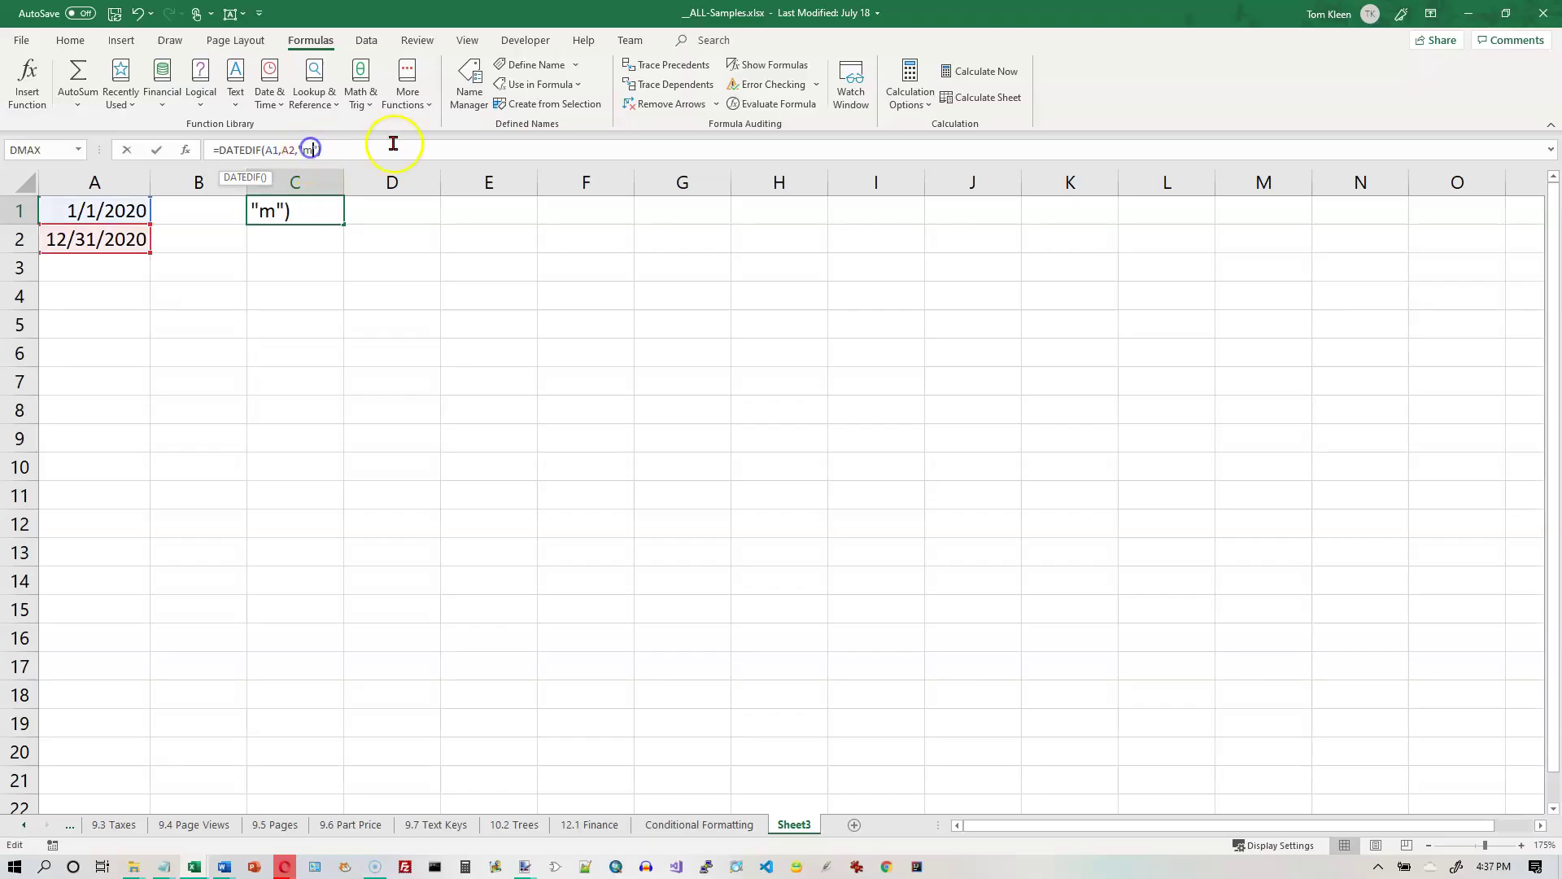
{"action": "key", "text": "BackSpace"}
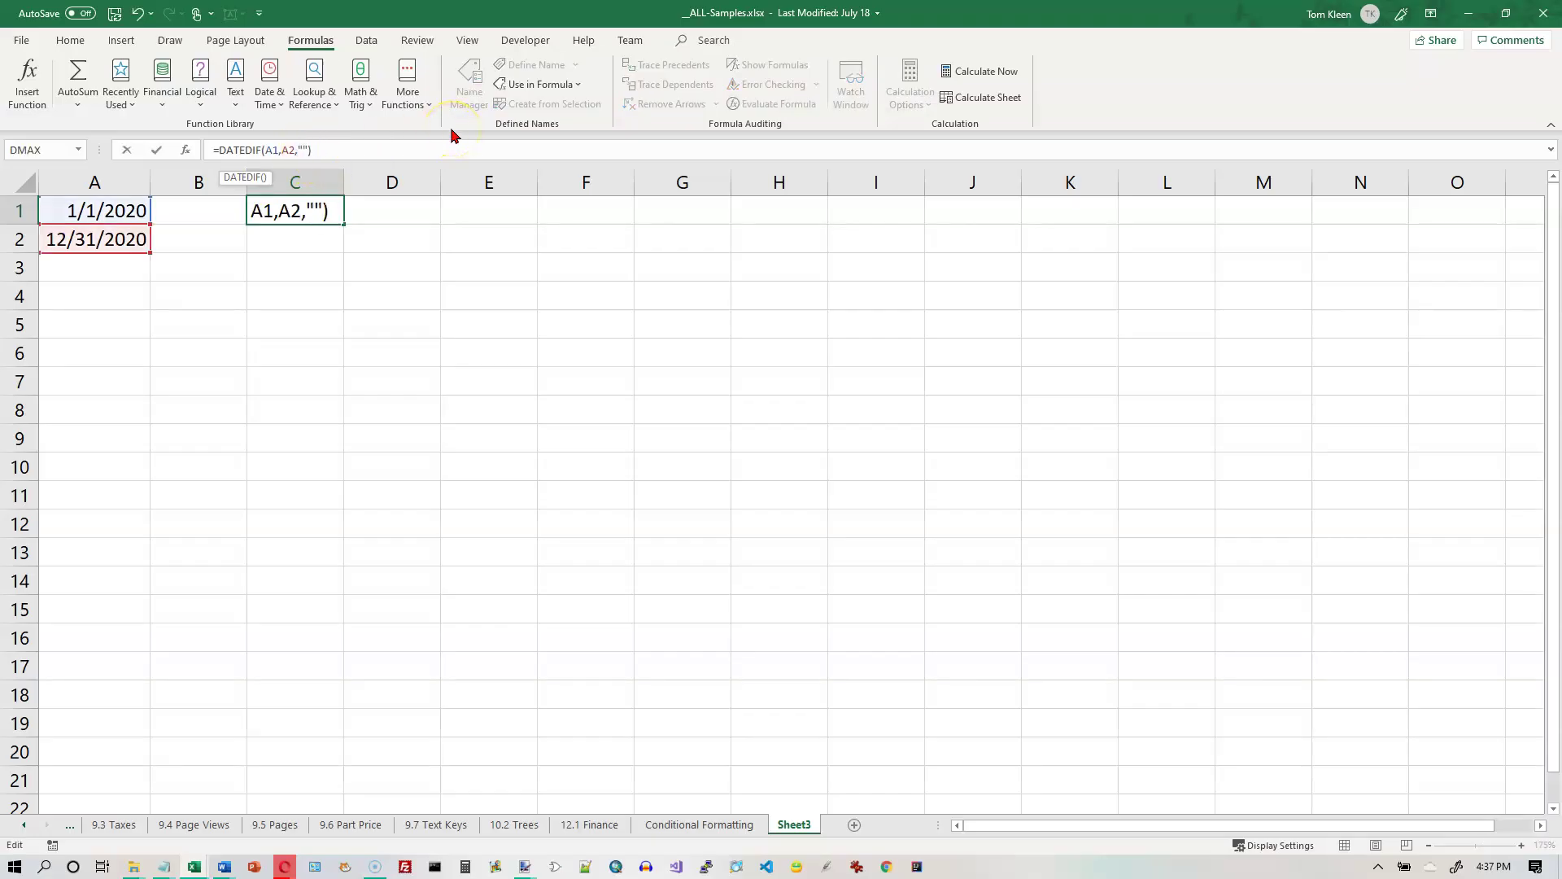
{"action": "type", "text": "y"}
{"action": "key", "text": "Return"}
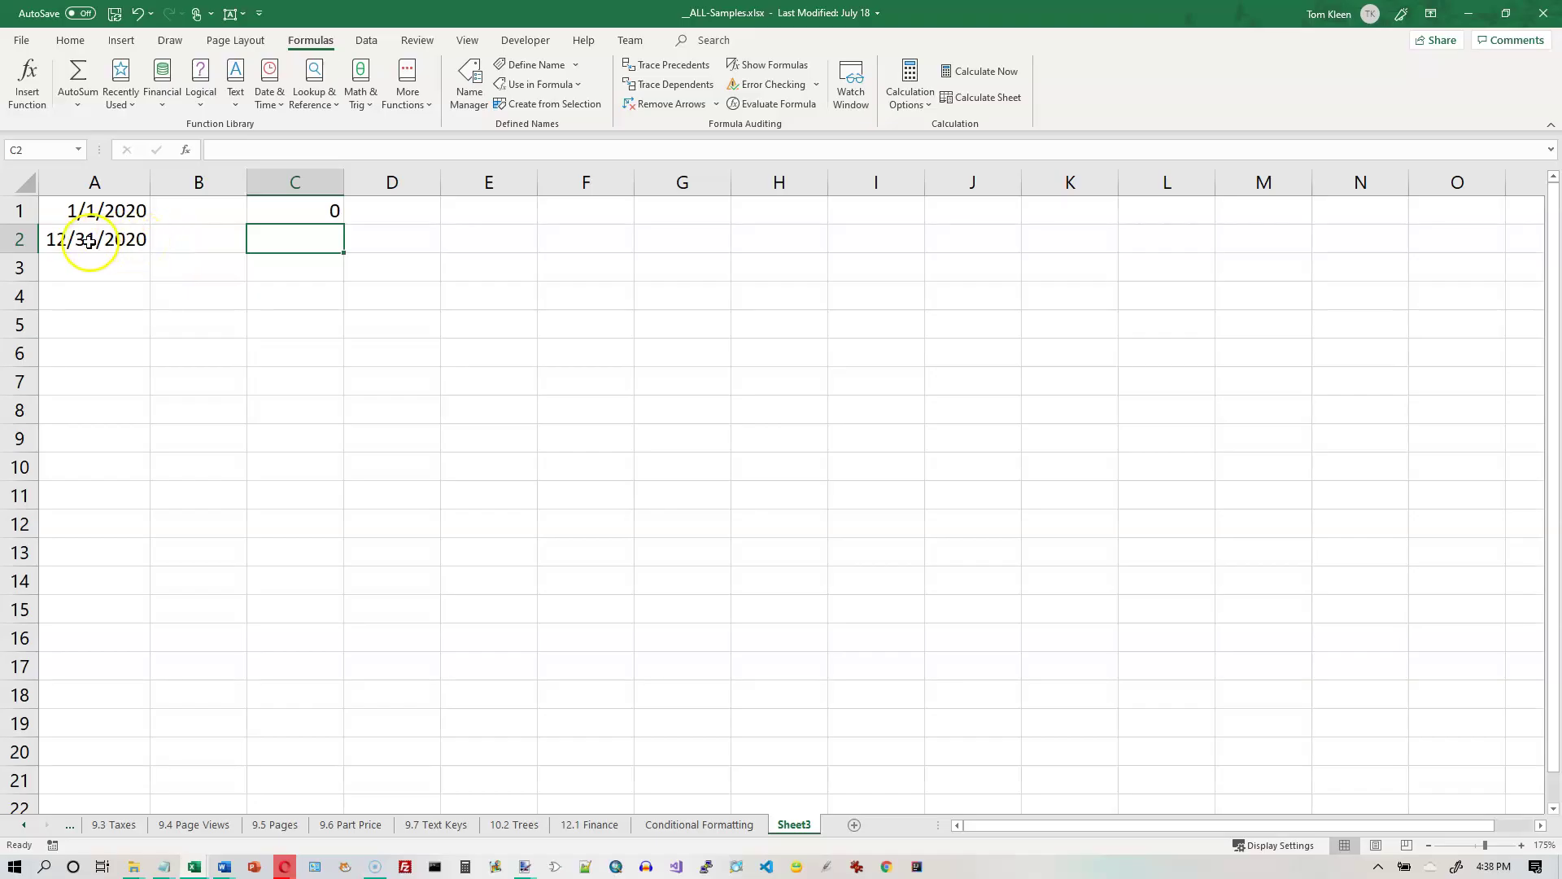
Step: Set A2 back to 1/1/2021 so C1 shows 1 year
{"action": "left_click", "coordinate": [134, 240]}
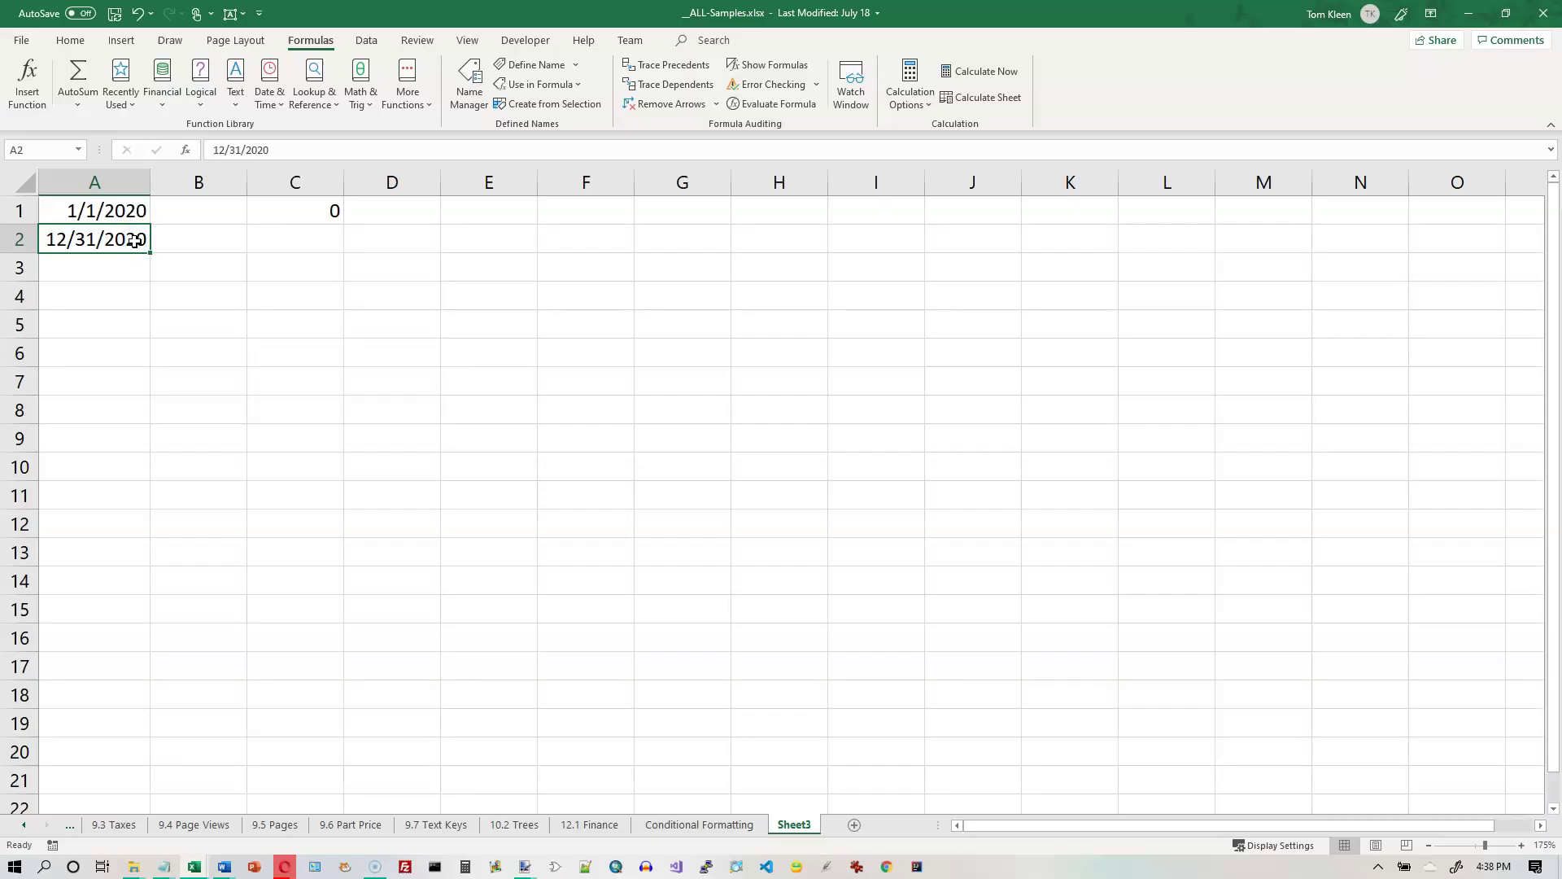
{"action": "key", "text": "BackSpace"}
{"action": "type", "text": "1/1/"}
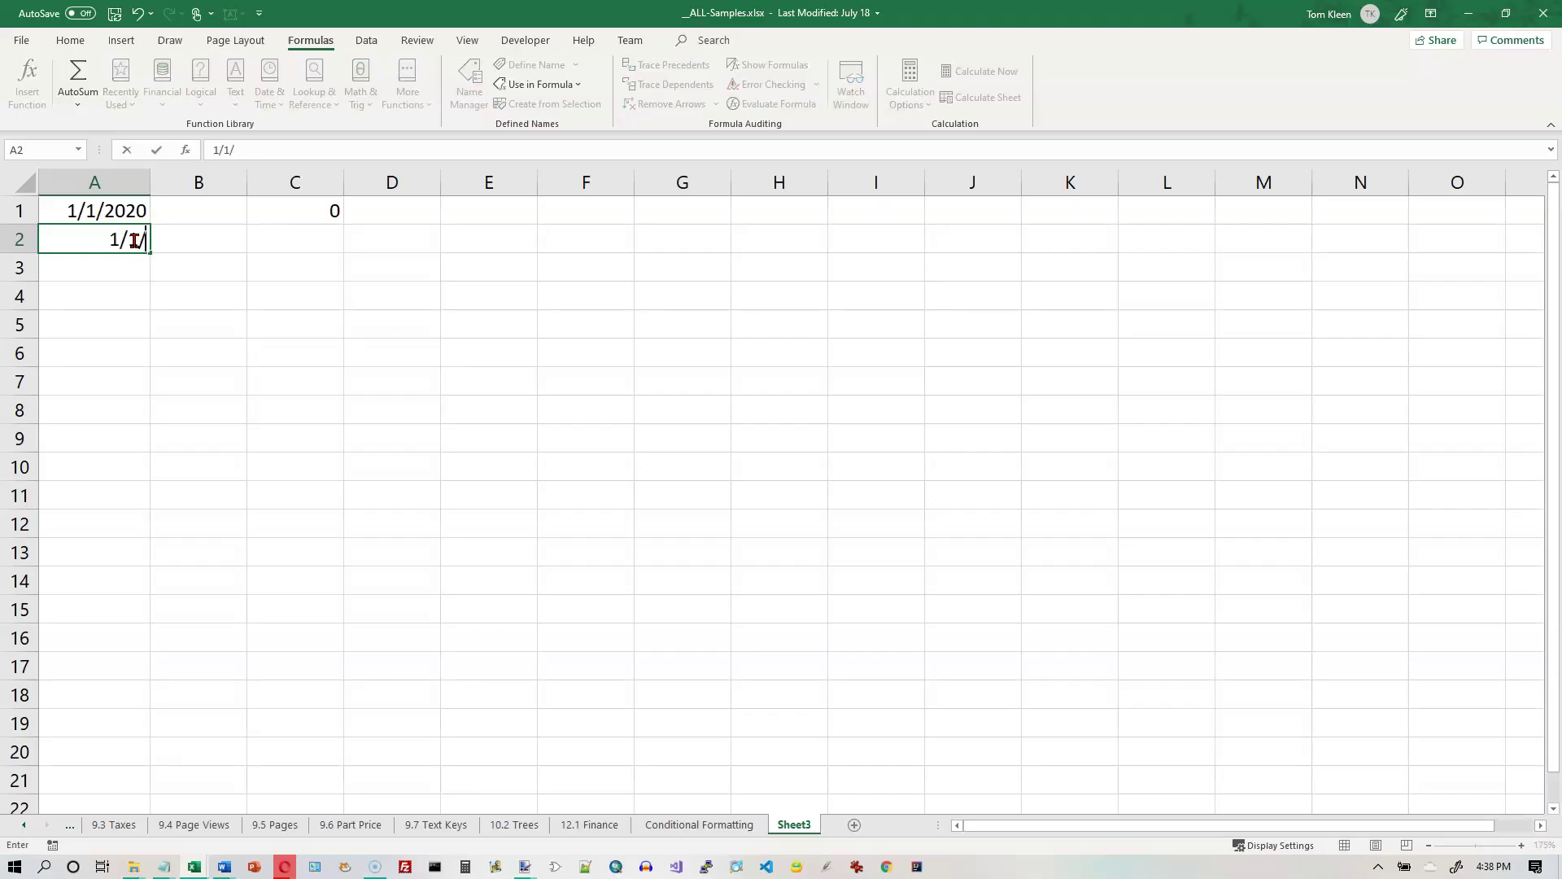
{"action": "type", "text": "2021"}
{"action": "key", "text": "Return"}
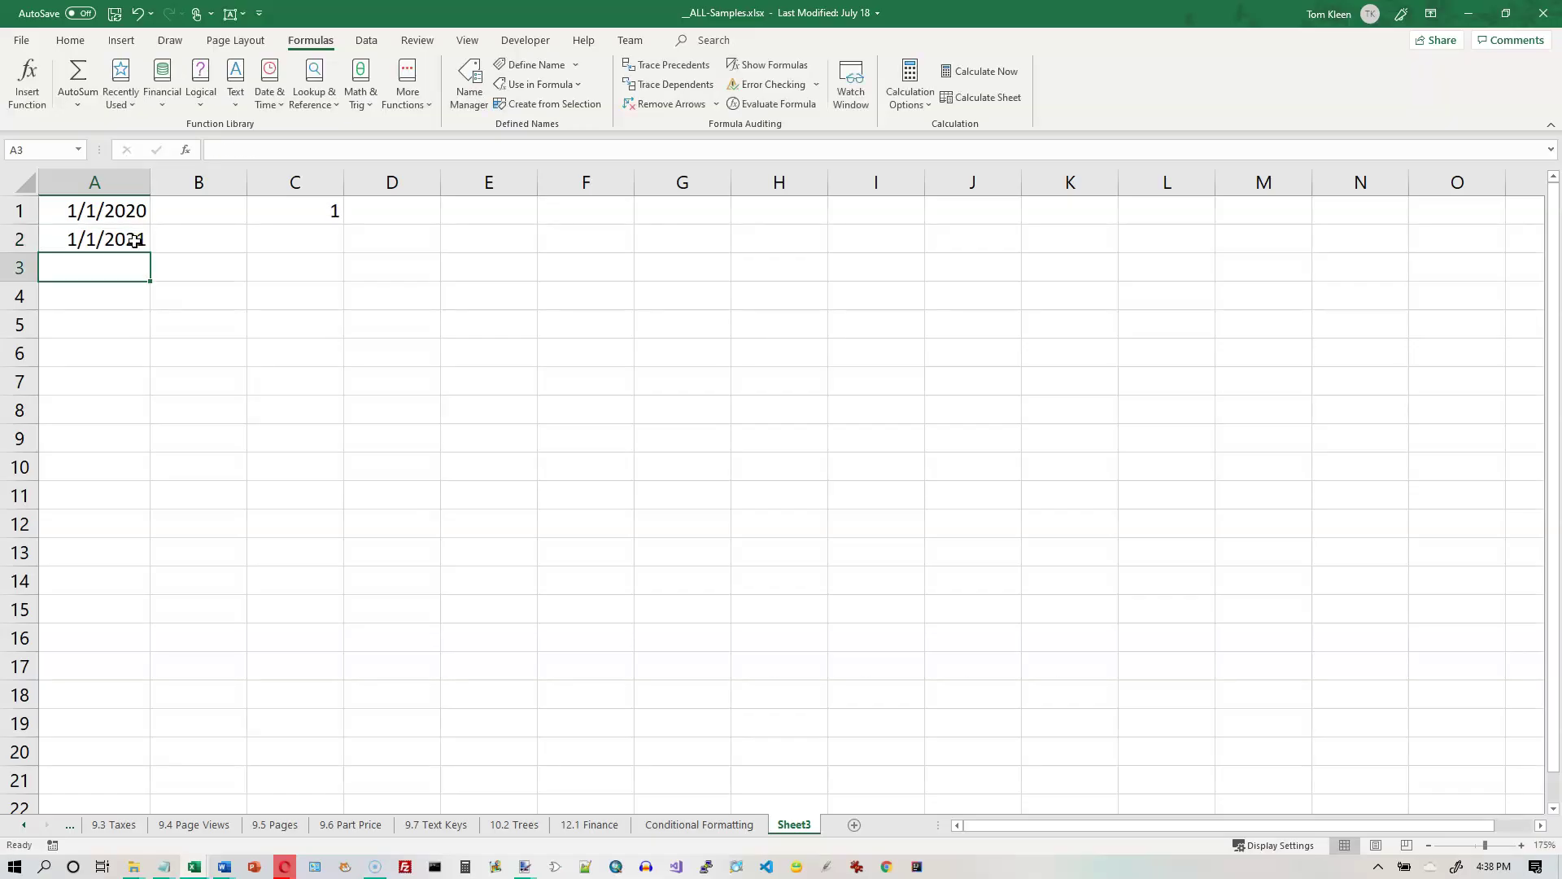